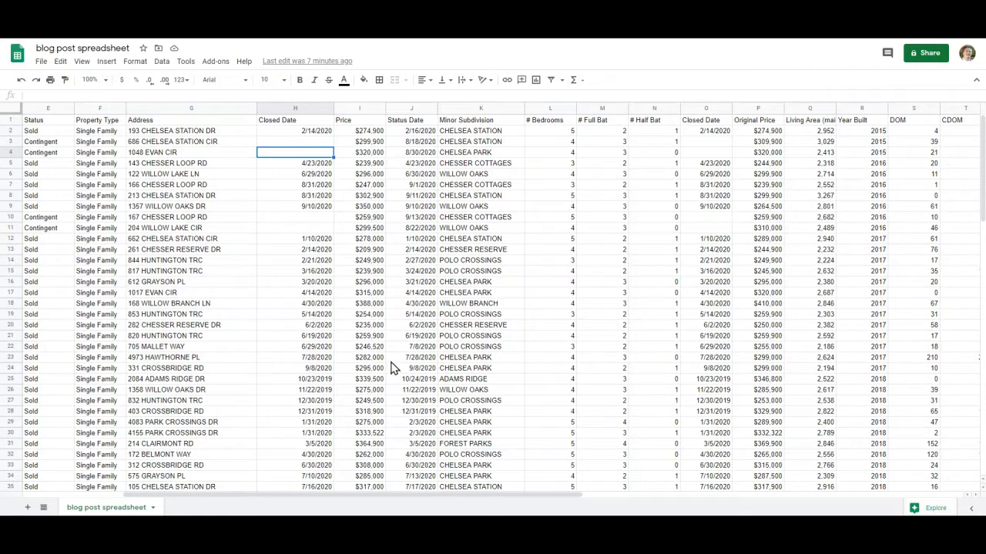
- Fill the header row (row 1) with yellow
{"action": "scroll", "coordinate": [386, 366], "scroll_direction": "down", "scroll_amount": 3}
{"action": "scroll", "coordinate": [385, 366], "scroll_direction": "up", "scroll_amount": 3}
{"action": "left_click", "coordinate": [11, 121]}
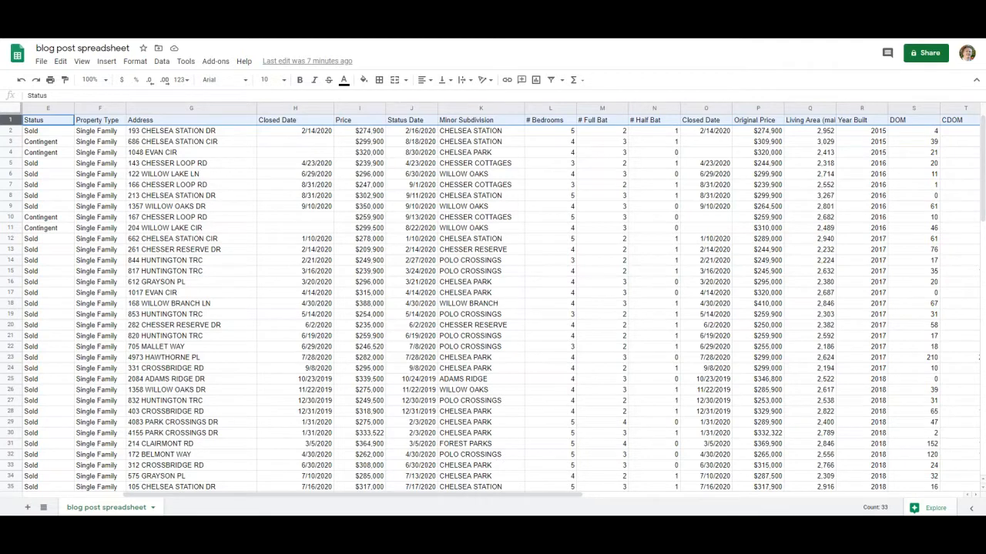
{"action": "right_click", "coordinate": [57, 125]}
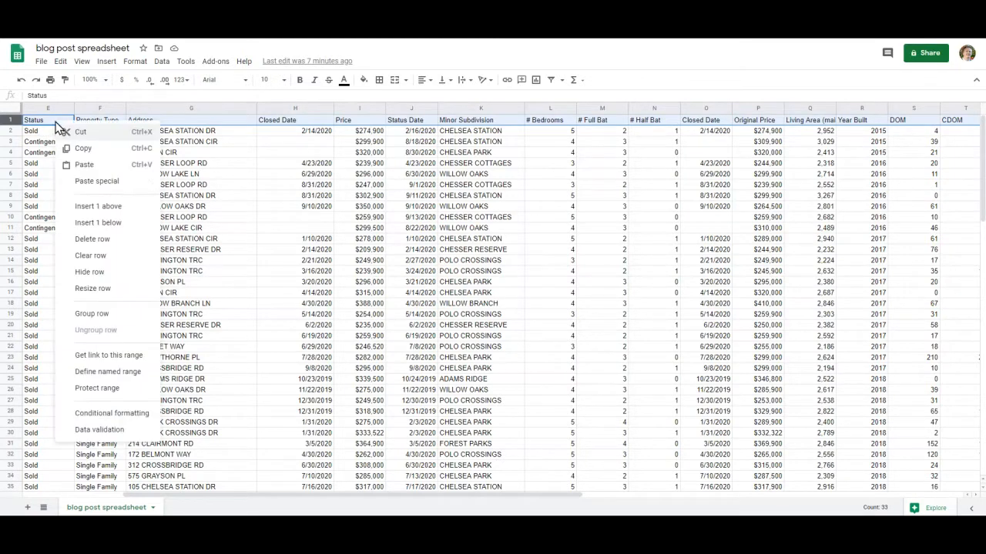
{"action": "left_click", "coordinate": [364, 81]}
{"action": "left_click", "coordinate": [402, 127]}
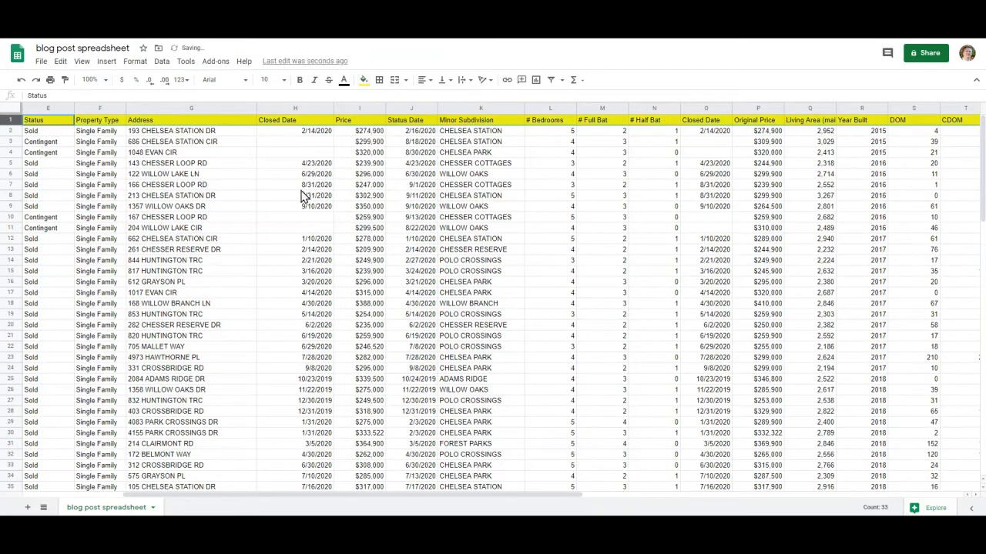
{"action": "scroll", "coordinate": [301, 194], "scroll_direction": "down", "scroll_amount": 5}
{"action": "scroll", "coordinate": [301, 195], "scroll_direction": "up", "scroll_amount": 5}
{"action": "left_click", "coordinate": [296, 190]}
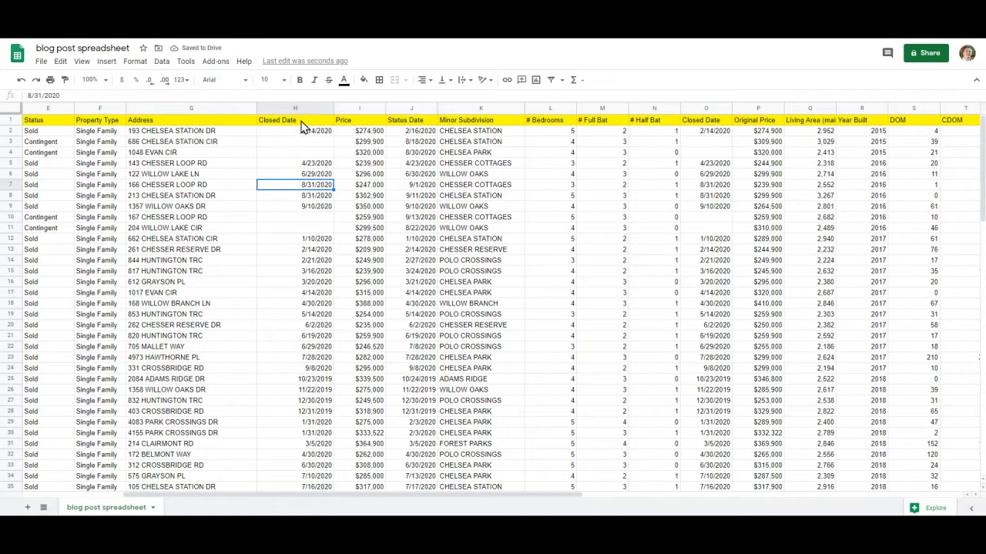
{"action": "scroll", "coordinate": [291, 162], "scroll_direction": "down", "scroll_amount": 7}
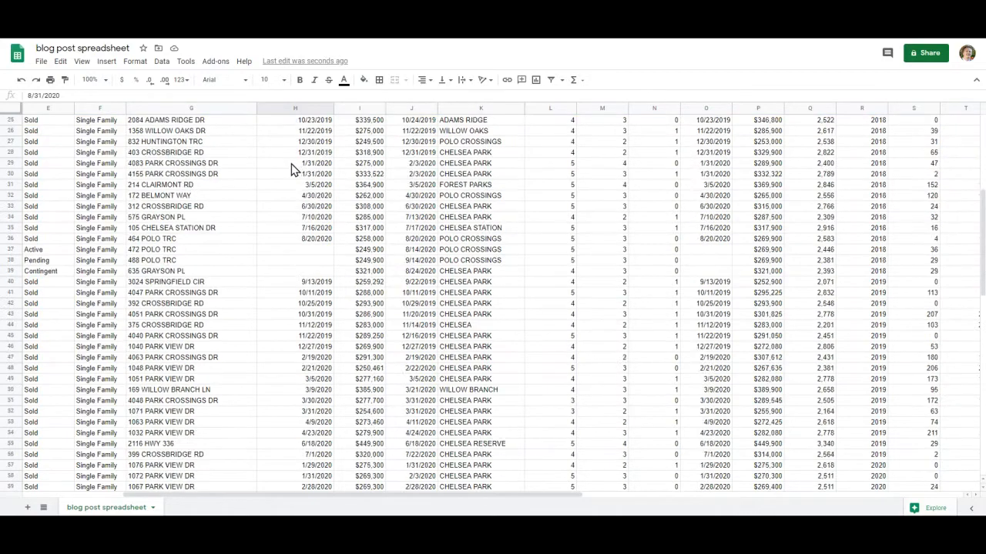
{"action": "scroll", "coordinate": [289, 173], "scroll_direction": "up", "scroll_amount": 7}
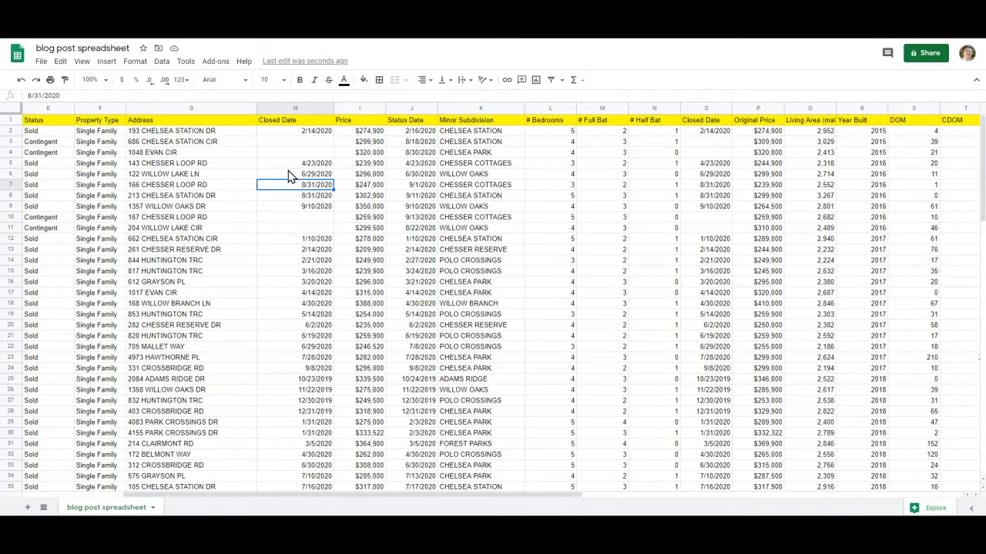
{"action": "scroll", "coordinate": [480, 250], "scroll_direction": "down", "scroll_amount": 4}
{"action": "scroll", "coordinate": [478, 258], "scroll_direction": "up", "scroll_amount": 4}
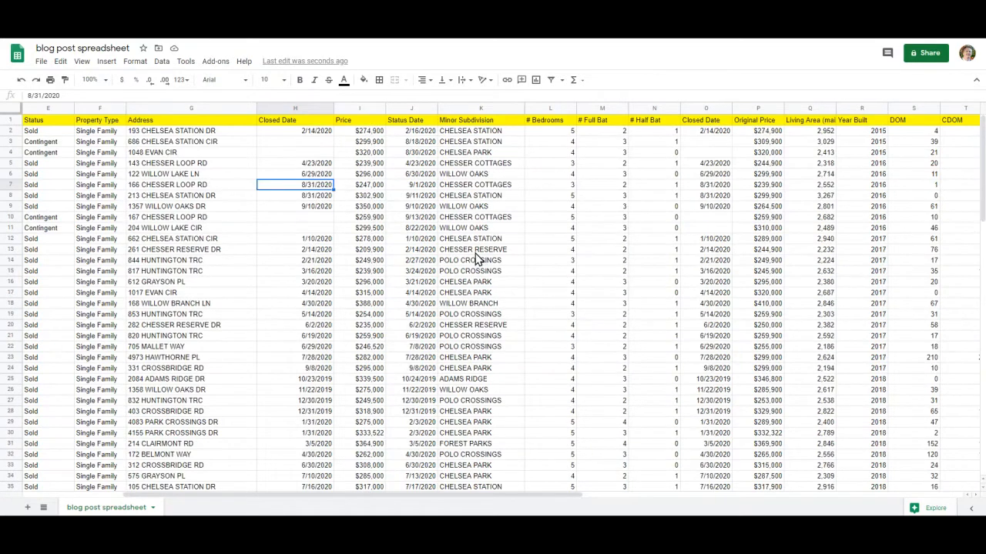
- Freeze the first row so the column headers stay in place above the listing data
{"action": "left_click", "coordinate": [11, 120]}
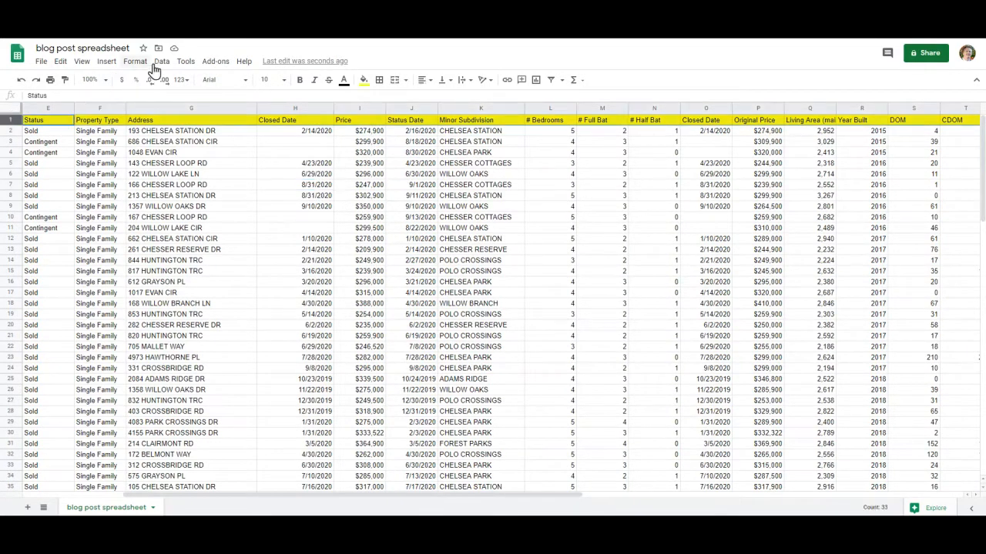
{"action": "left_click", "coordinate": [88, 65]}
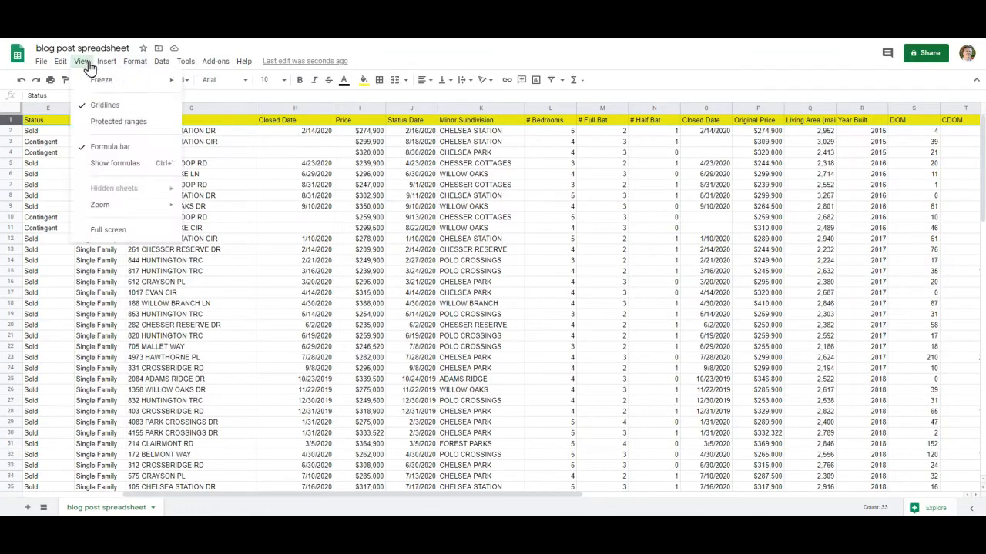
{"action": "mouse_move", "coordinate": [94, 83]}
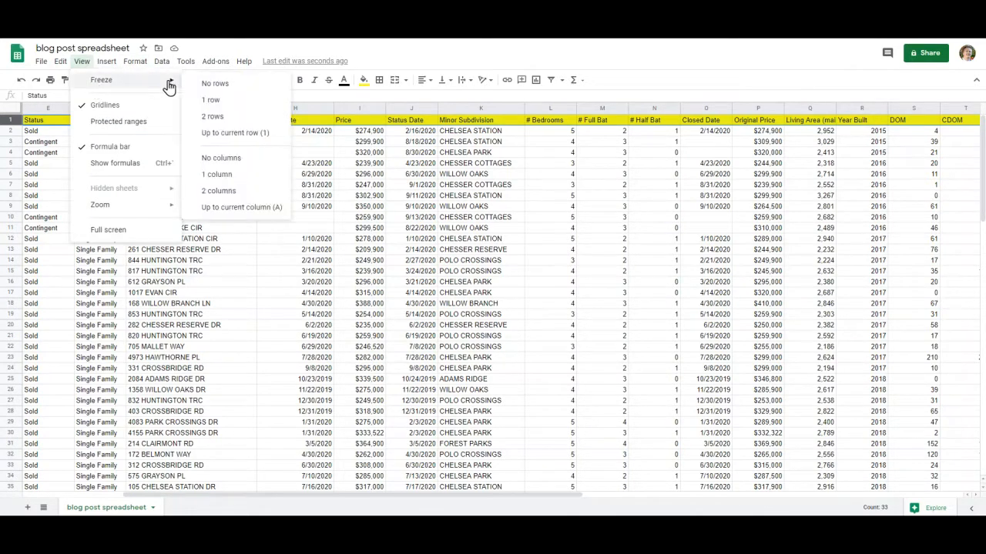
{"action": "left_click", "coordinate": [210, 103]}
{"action": "scroll", "coordinate": [218, 213], "scroll_direction": "down", "scroll_amount": 3}
{"action": "scroll", "coordinate": [217, 213], "scroll_direction": "down", "scroll_amount": 10}
{"action": "scroll", "coordinate": [217, 212], "scroll_direction": "up", "scroll_amount": 14}
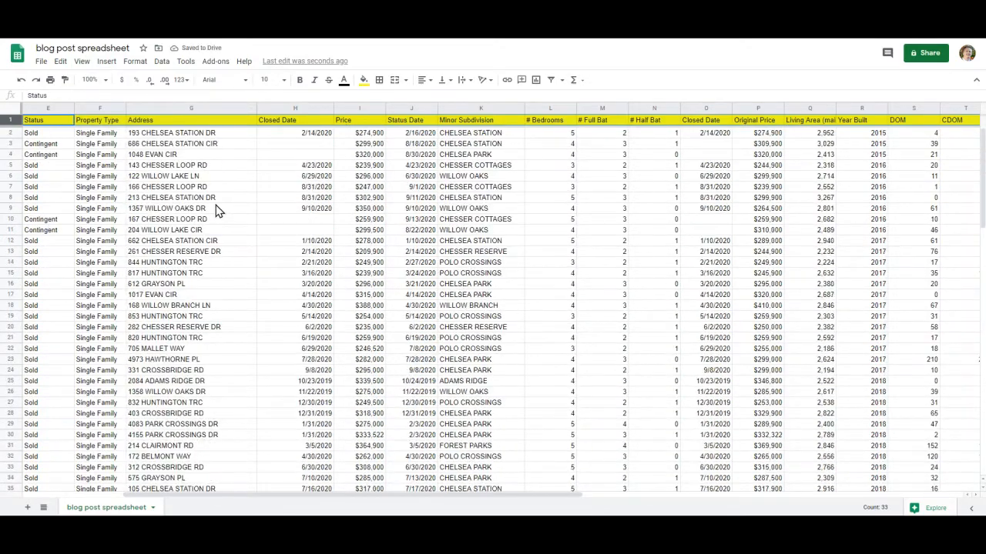
{"action": "scroll", "coordinate": [217, 206], "scroll_direction": "down", "scroll_amount": 10}
{"action": "scroll", "coordinate": [216, 206], "scroll_direction": "up", "scroll_amount": 10}
{"action": "scroll", "coordinate": [317, 264], "scroll_direction": "down", "scroll_amount": 9}
{"action": "scroll", "coordinate": [312, 263], "scroll_direction": "up", "scroll_amount": 9}
- Create a filter across the sheet's header row
{"action": "left_click", "coordinate": [161, 61]}
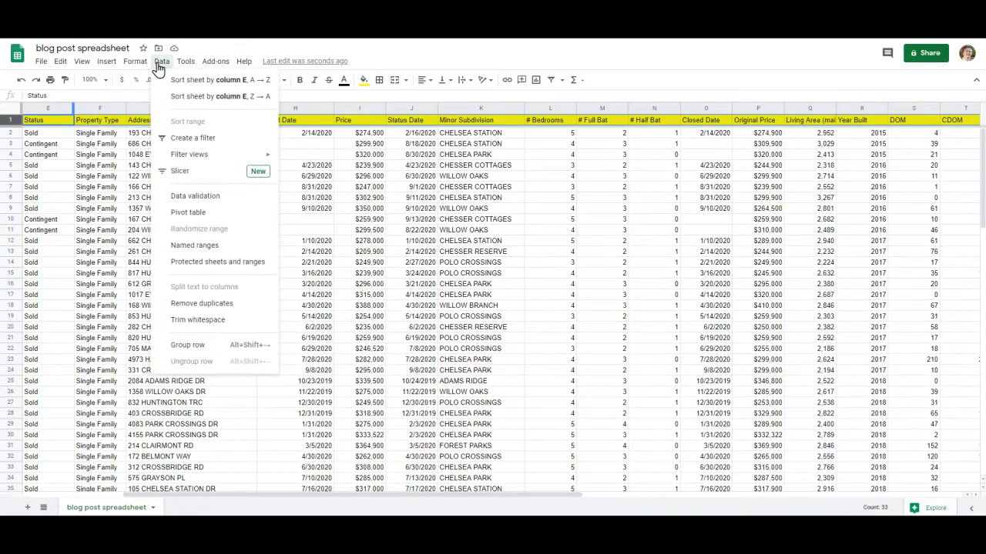
{"action": "left_click", "coordinate": [182, 144]}
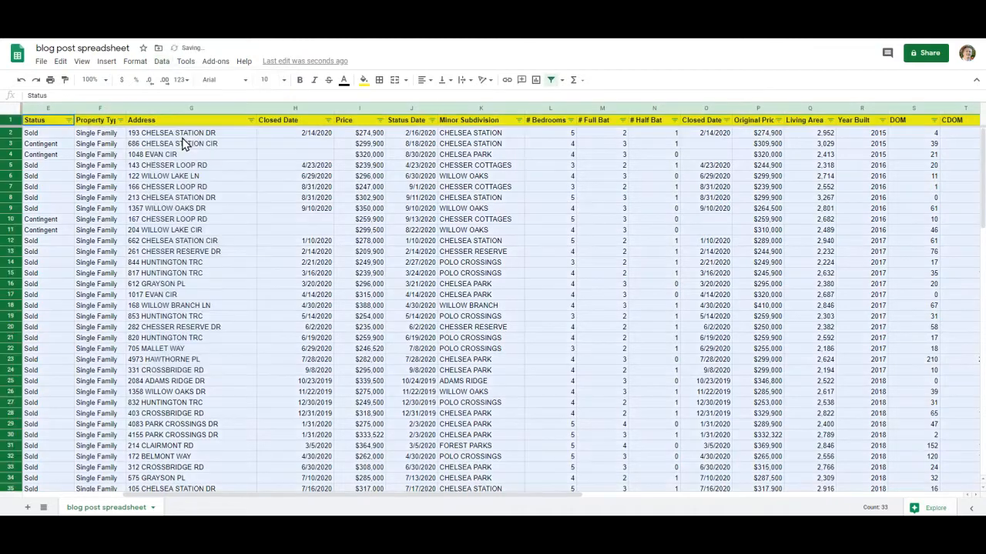
{"action": "left_click", "coordinate": [183, 221]}
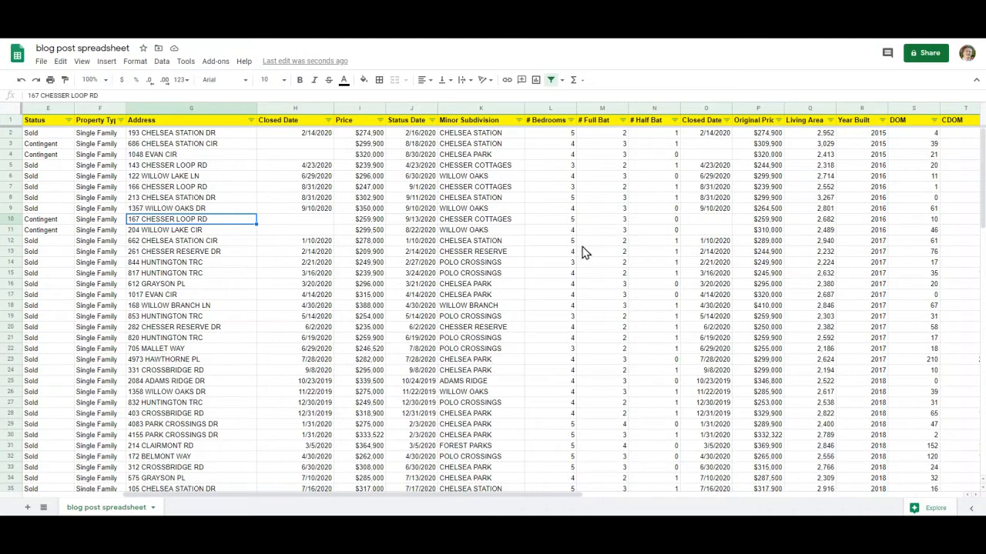
- Try to filter the Living Area column by searching its values for 1000-2000
{"action": "left_click_drag", "start_coordinate": [512, 495], "coordinate": [568, 499]}
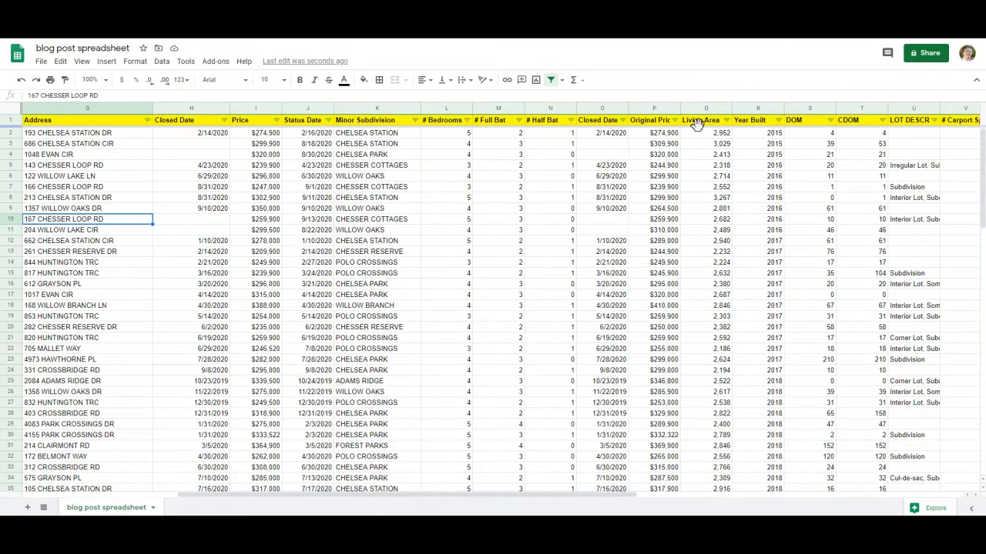
{"action": "left_click", "coordinate": [726, 121]}
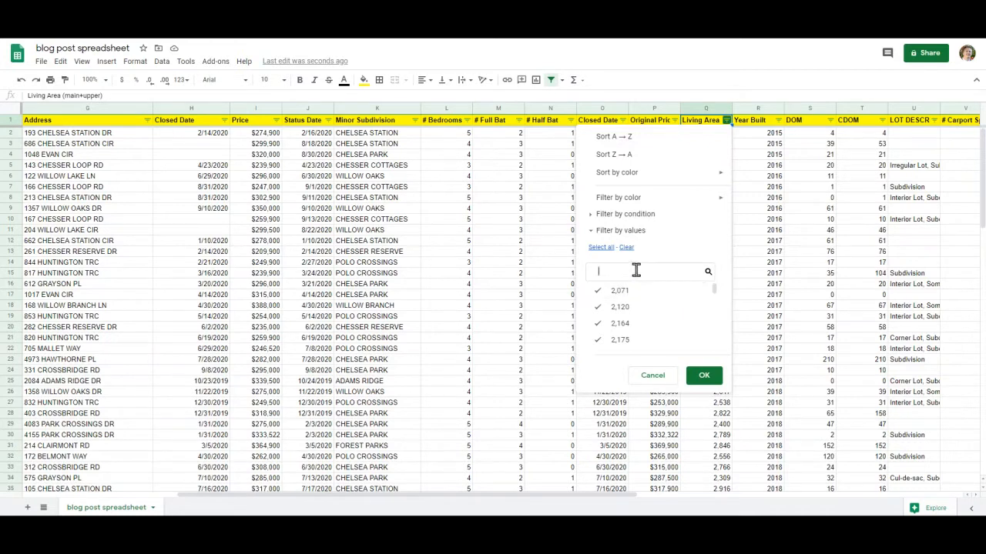
{"action": "type", "text": "1000-200"}
{"action": "type", "text": "0"}
{"action": "left_click", "coordinate": [701, 377]}
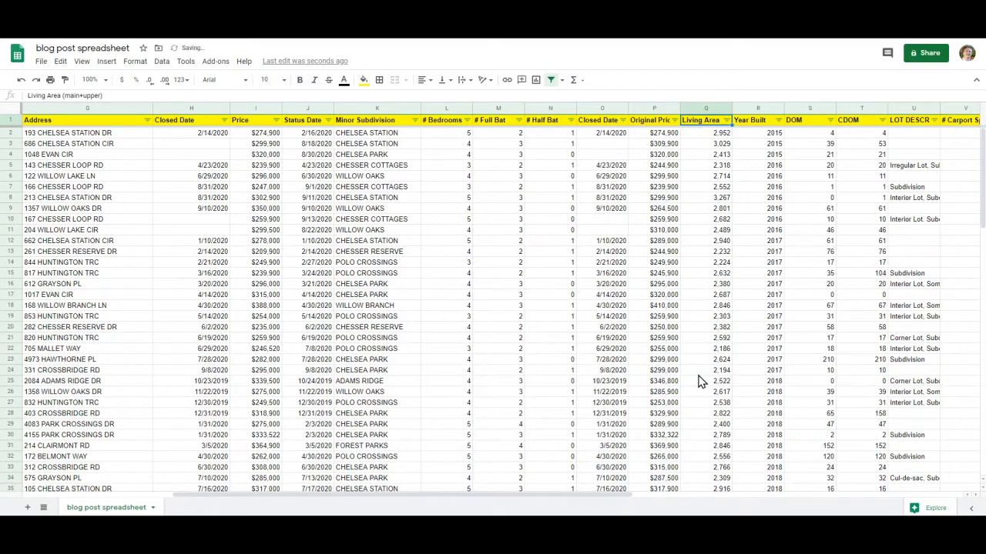
- Open the Living Area filter by values and deselect every value
{"action": "left_click", "coordinate": [727, 121]}
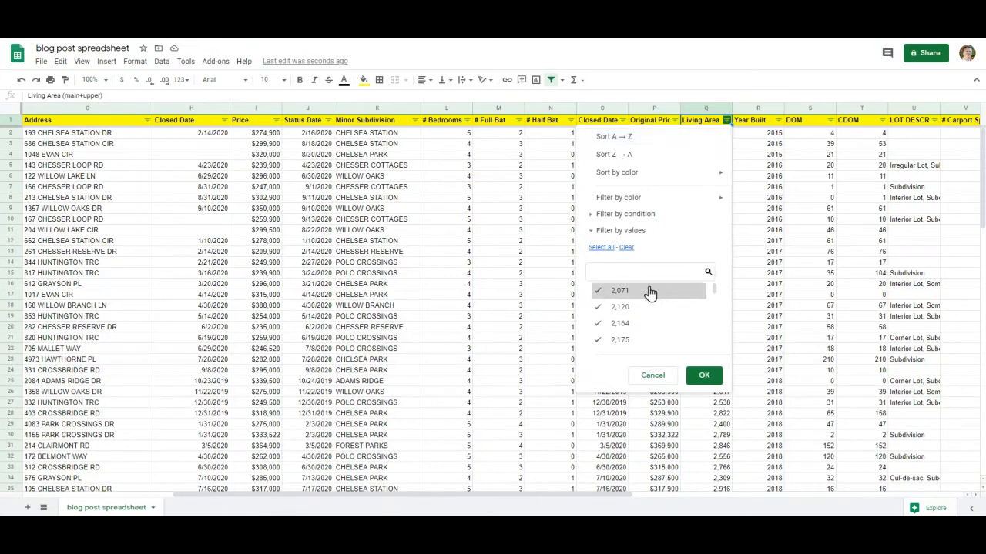
{"action": "left_click", "coordinate": [597, 251]}
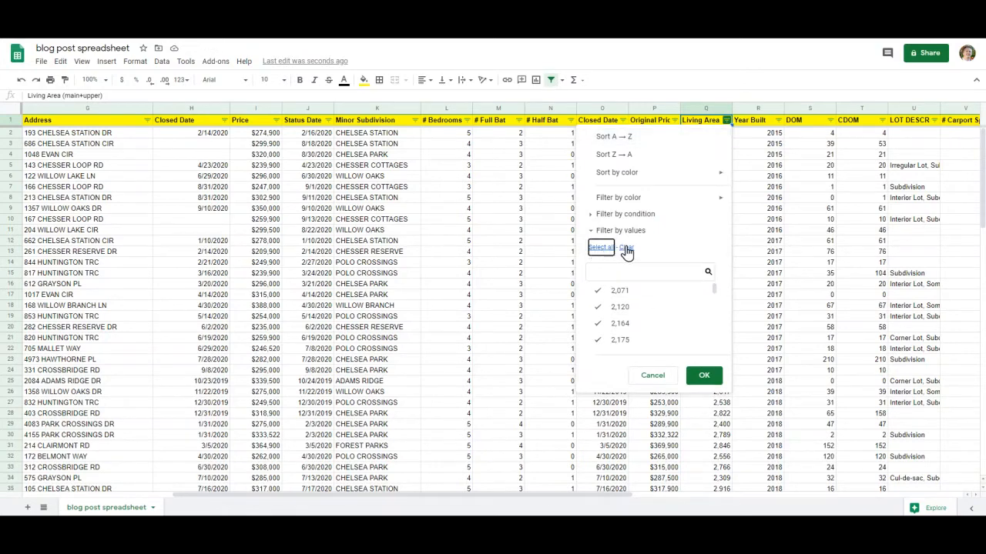
{"action": "left_click", "coordinate": [624, 250]}
{"action": "left_click", "coordinate": [601, 250]}
{"action": "left_click", "coordinate": [625, 251]}
- Examine the range of square footage values in the Living Area filter list
{"action": "scroll", "coordinate": [665, 341], "scroll_direction": "down", "scroll_amount": 3}
{"action": "scroll", "coordinate": [666, 341], "scroll_direction": "down", "scroll_amount": 5}
{"action": "scroll", "coordinate": [666, 339], "scroll_direction": "up", "scroll_amount": 8}
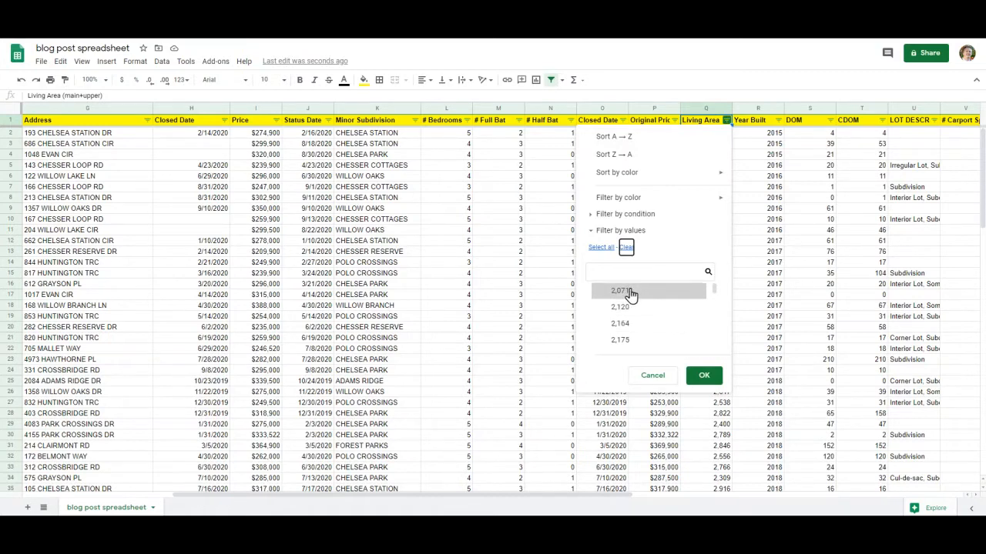
{"action": "scroll", "coordinate": [632, 301], "scroll_direction": "down", "scroll_amount": 5}
{"action": "scroll", "coordinate": [633, 316], "scroll_direction": "up", "scroll_amount": 5}
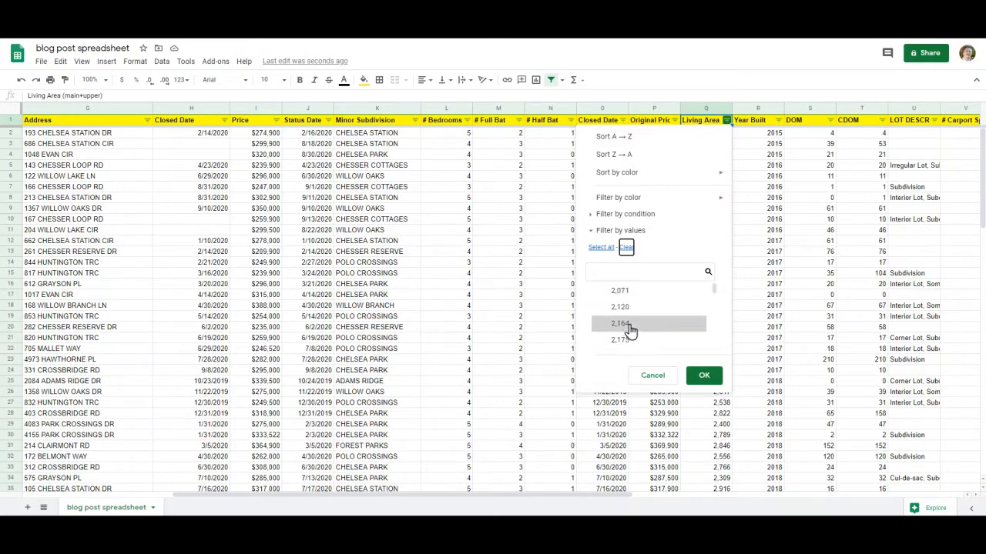
{"action": "scroll", "coordinate": [630, 329], "scroll_direction": "down", "scroll_amount": 8}
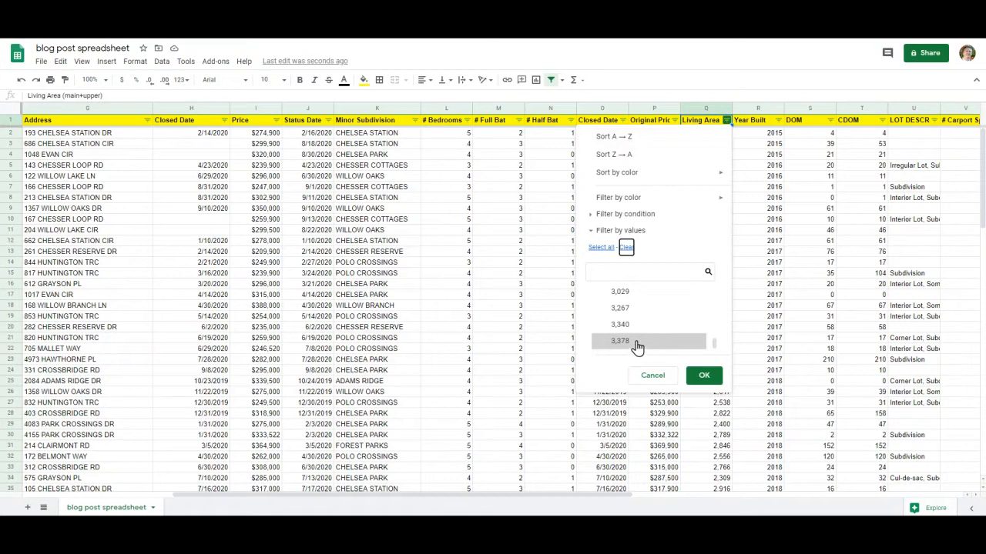
{"action": "scroll", "coordinate": [639, 343], "scroll_direction": "up", "scroll_amount": 1}
{"action": "scroll", "coordinate": [639, 344], "scroll_direction": "up", "scroll_amount": 5}
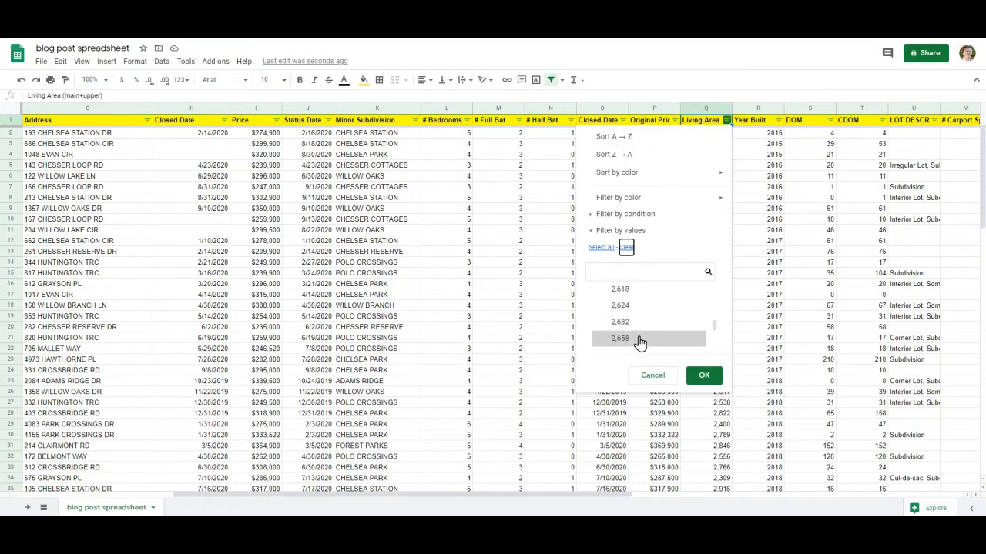
{"action": "scroll", "coordinate": [640, 344], "scroll_direction": "up", "scroll_amount": 3}
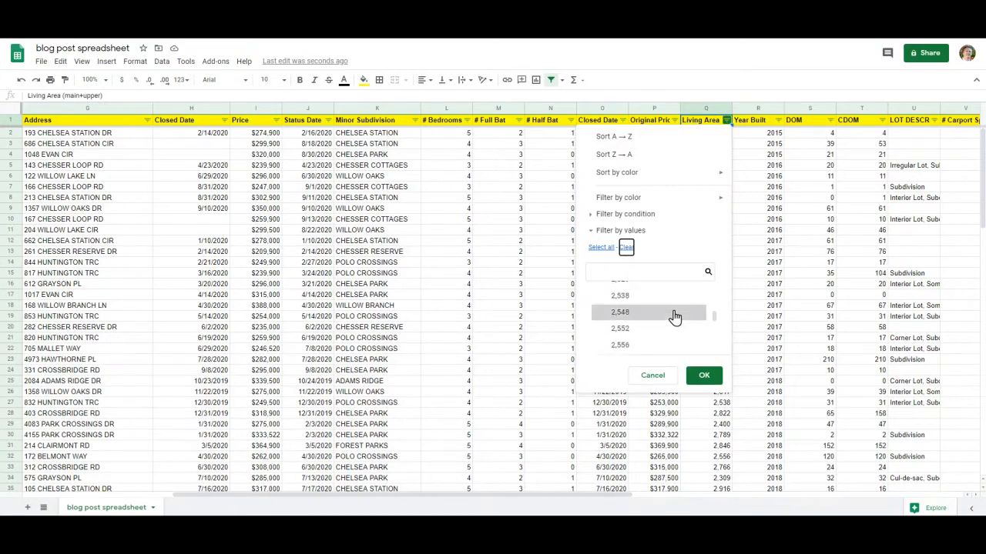
{"action": "scroll", "coordinate": [672, 319], "scroll_direction": "up", "scroll_amount": 3}
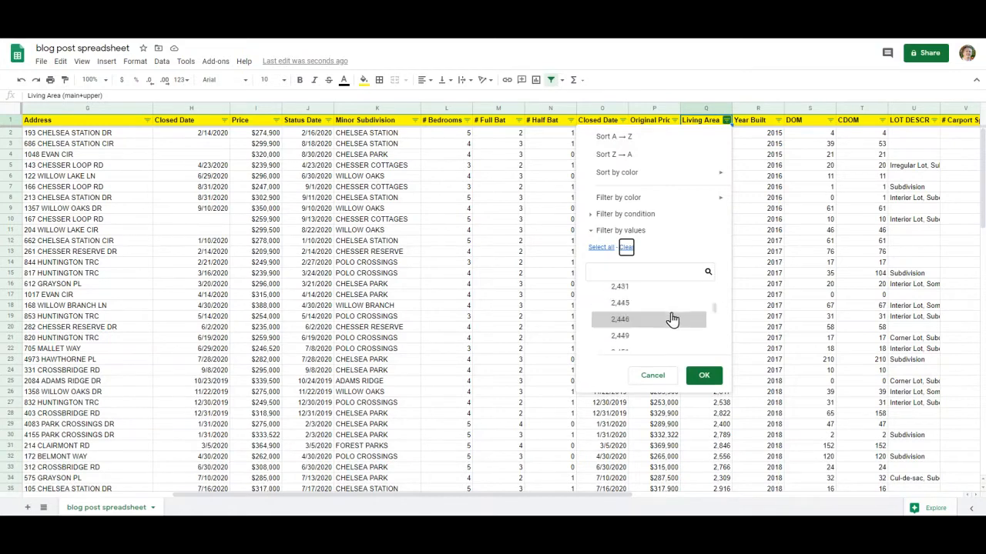
{"action": "scroll", "coordinate": [667, 346], "scroll_direction": "down", "scroll_amount": 3}
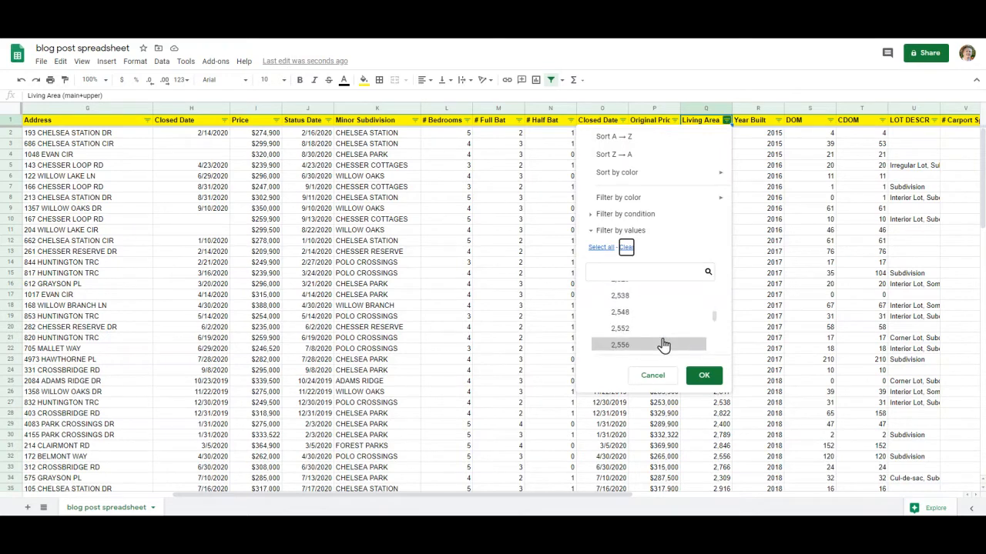
- Select the Living Area filter values 2,505, 2,489, 2,451, 2,449, 2,446, 2,445 and 2,431
{"action": "left_click_drag", "start_coordinate": [713, 318], "coordinate": [716, 313]}
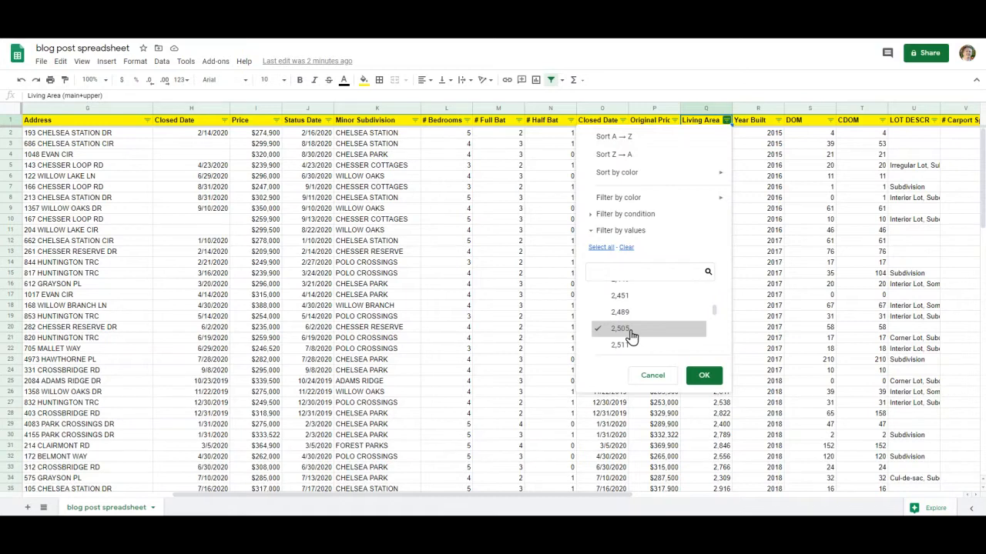
{"action": "scroll", "coordinate": [631, 331], "scroll_direction": "up", "scroll_amount": 5}
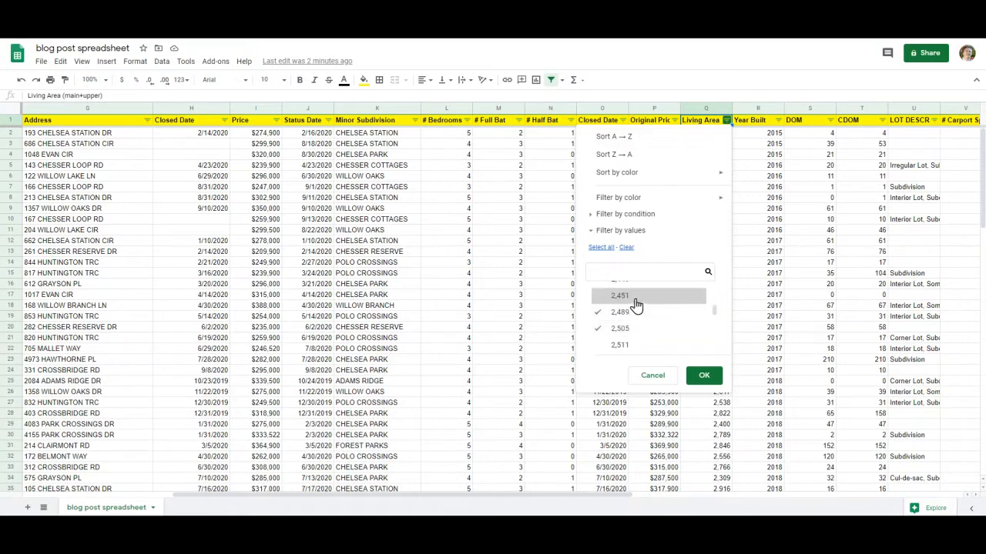
{"action": "scroll", "coordinate": [643, 320], "scroll_direction": "up", "scroll_amount": 1}
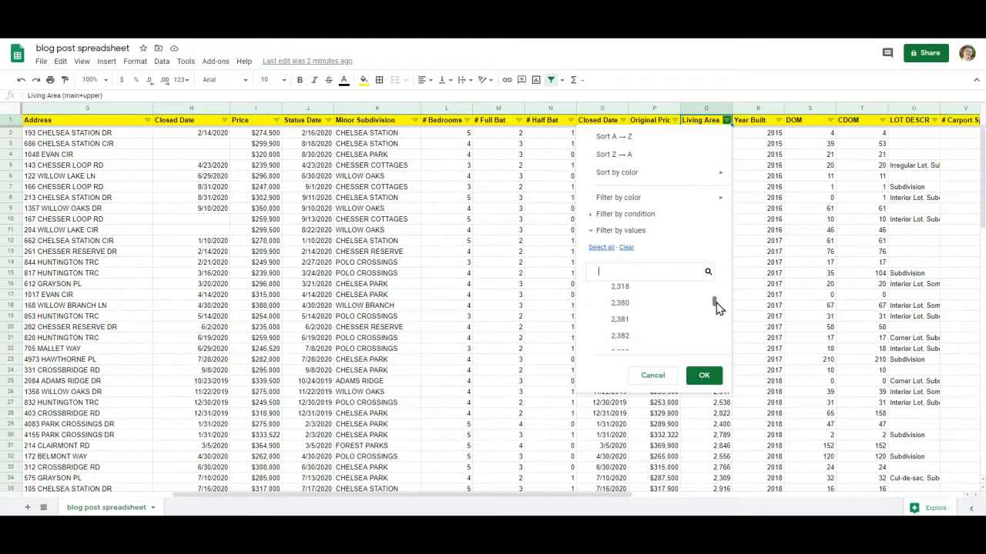
{"action": "left_click_drag", "start_coordinate": [713, 305], "coordinate": [713, 313]}
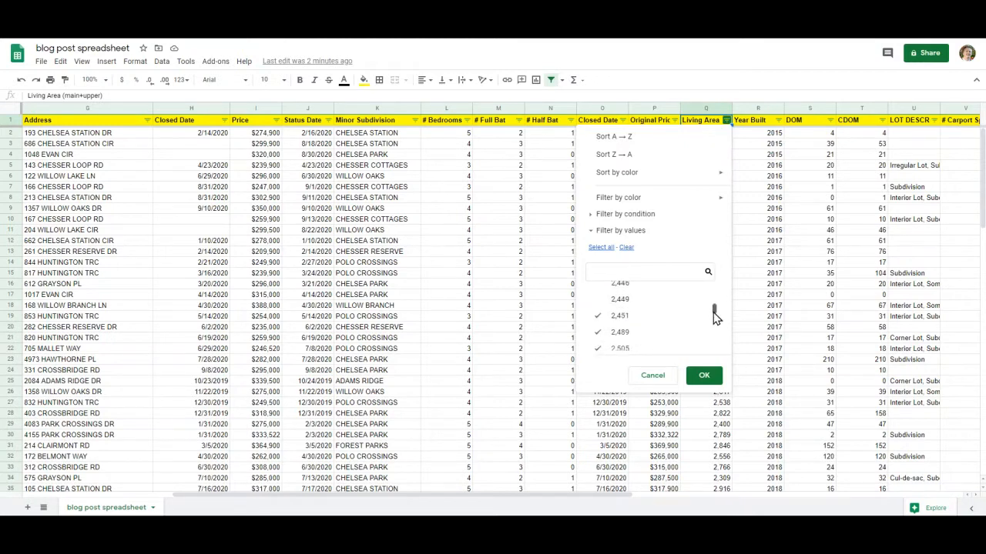
{"action": "left_click", "coordinate": [631, 305]}
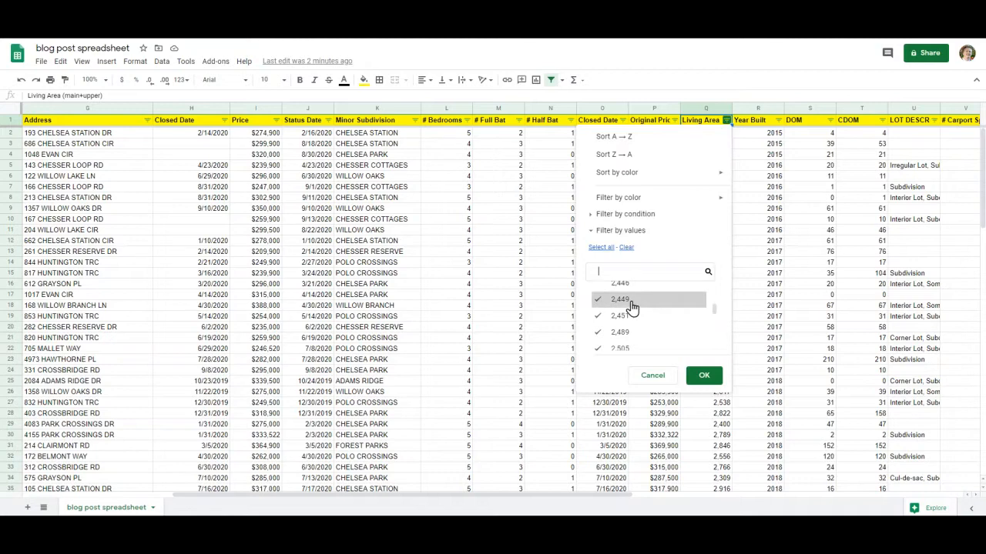
{"action": "scroll", "coordinate": [632, 305], "scroll_direction": "up", "scroll_amount": 1}
{"action": "left_click", "coordinate": [626, 305]}
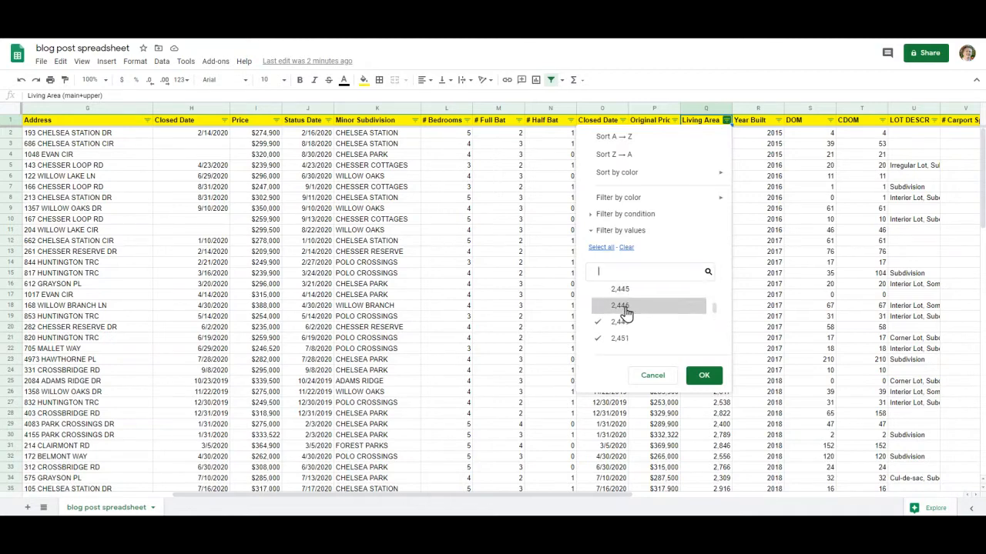
{"action": "left_click", "coordinate": [628, 290]}
{"action": "scroll", "coordinate": [628, 291], "scroll_direction": "up", "scroll_amount": 1}
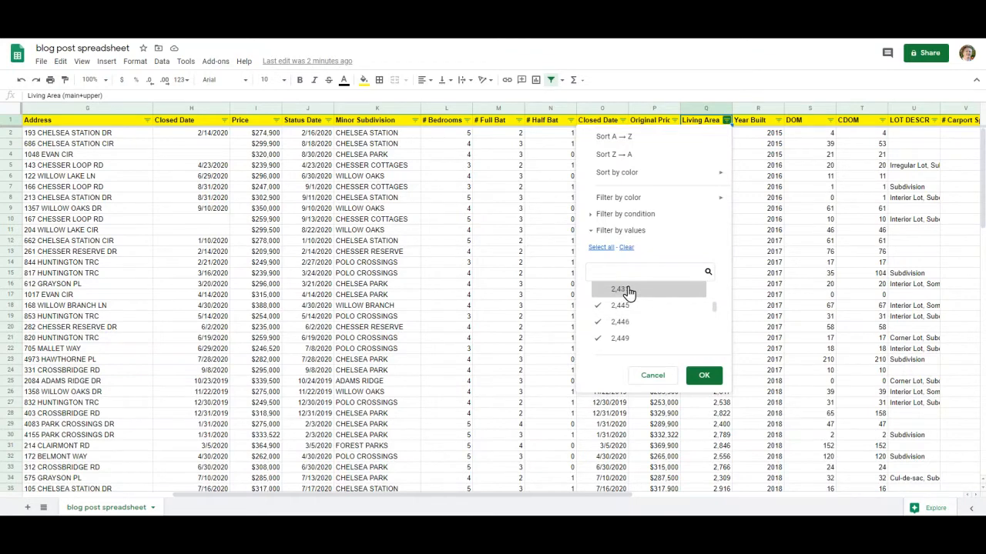
{"action": "left_click", "coordinate": [628, 291]}
- Select the Living Area filter values from 2,413 down to 2,303
{"action": "scroll", "coordinate": [629, 292], "scroll_direction": "up", "scroll_amount": 2}
{"action": "scroll", "coordinate": [628, 292], "scroll_direction": "up", "scroll_amount": 2}
{"action": "scroll", "coordinate": [629, 292], "scroll_direction": "up", "scroll_amount": 3}
{"action": "scroll", "coordinate": [631, 293], "scroll_direction": "up", "scroll_amount": 1}
{"action": "left_click", "coordinate": [631, 293]}
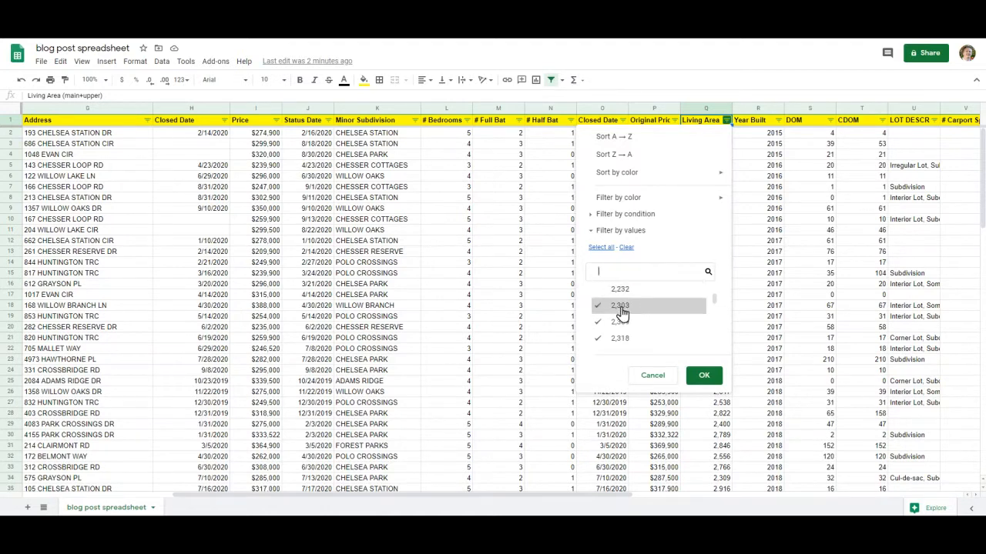
{"action": "scroll", "coordinate": [630, 299], "scroll_direction": "up", "scroll_amount": 1}
{"action": "left_click", "coordinate": [629, 292]}
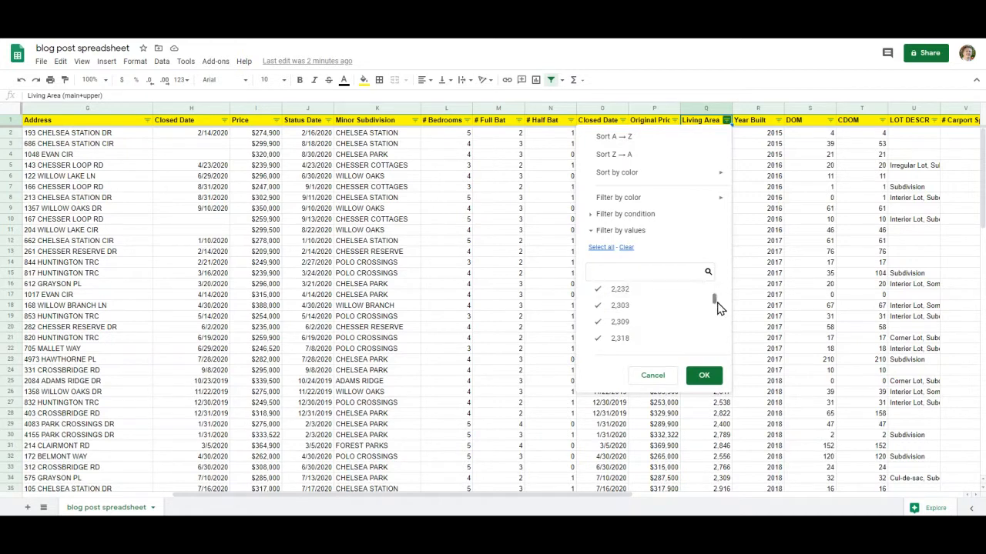
{"action": "scroll", "coordinate": [716, 306], "scroll_direction": "up", "scroll_amount": 1}
{"action": "left_click", "coordinate": [627, 322]}
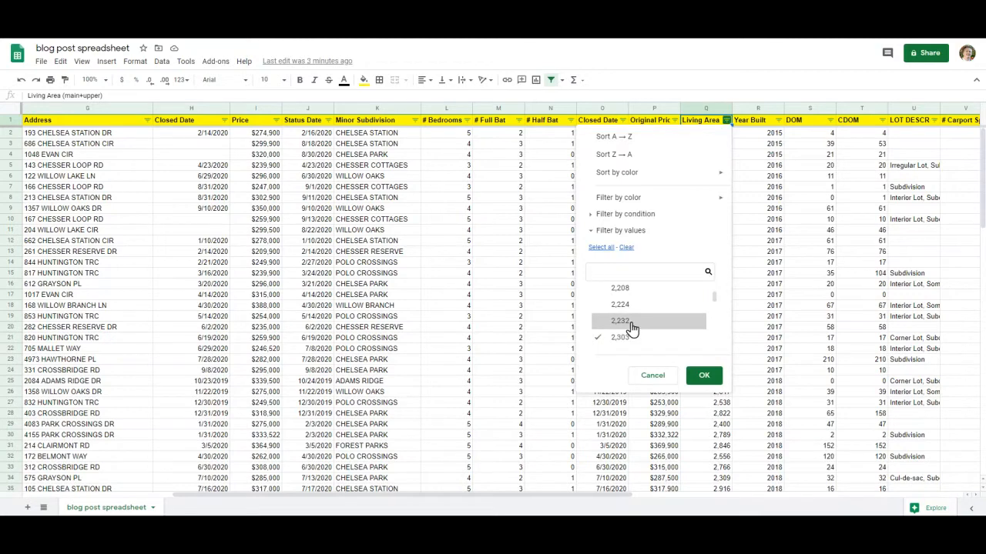
- Select the Living Area filter values 2,511, 2,517 and 2,522
{"action": "scroll", "coordinate": [632, 329], "scroll_direction": "down", "scroll_amount": 5}
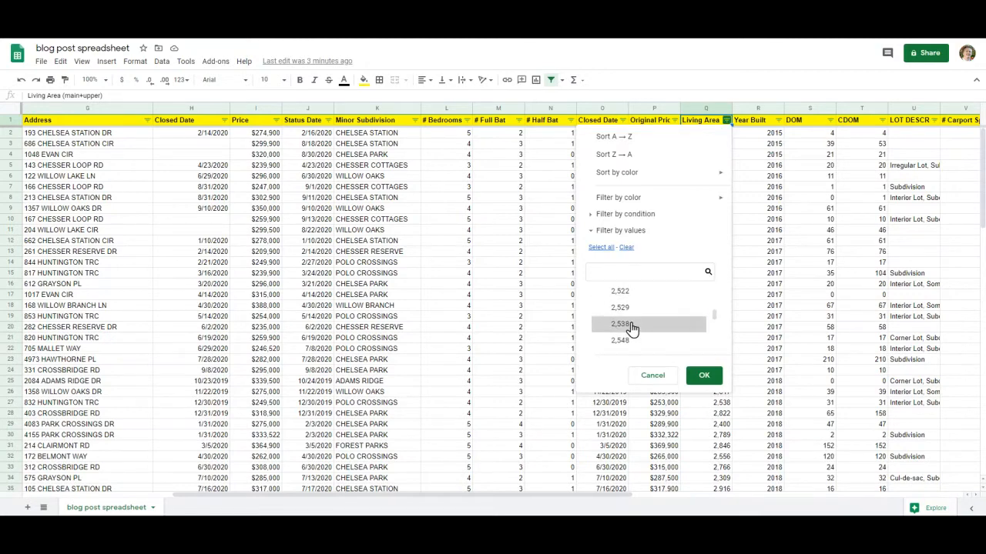
{"action": "scroll", "coordinate": [631, 329], "scroll_direction": "up", "scroll_amount": 3}
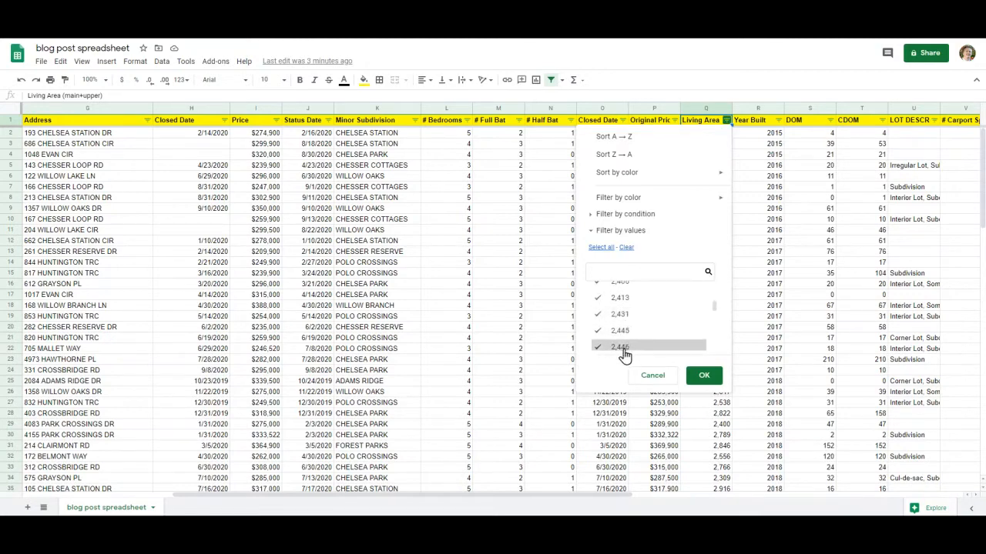
{"action": "scroll", "coordinate": [628, 357], "scroll_direction": "up", "scroll_amount": 5}
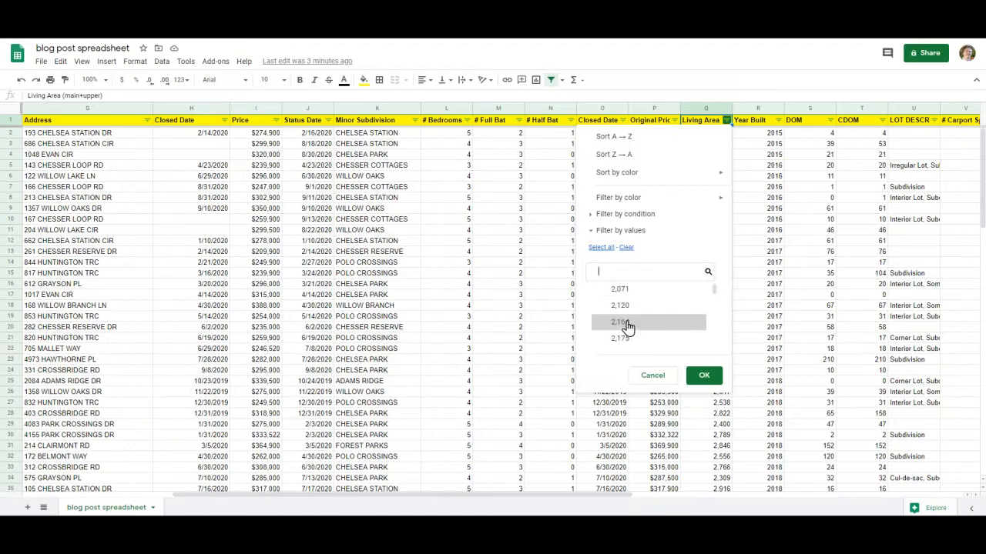
{"action": "left_click_drag", "start_coordinate": [715, 291], "coordinate": [718, 318]}
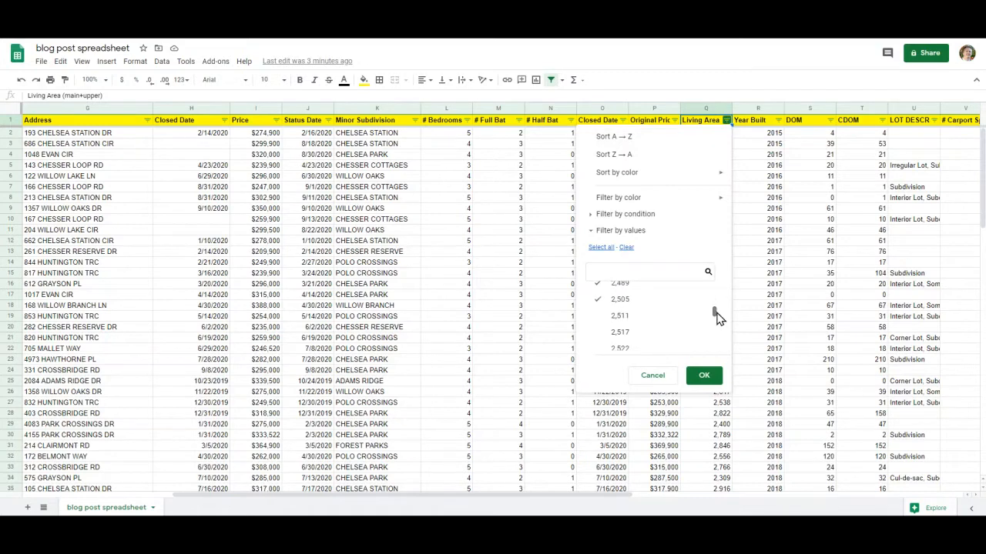
{"action": "left_click", "coordinate": [634, 316]}
{"action": "left_click", "coordinate": [635, 332]}
{"action": "left_click", "coordinate": [637, 348]}
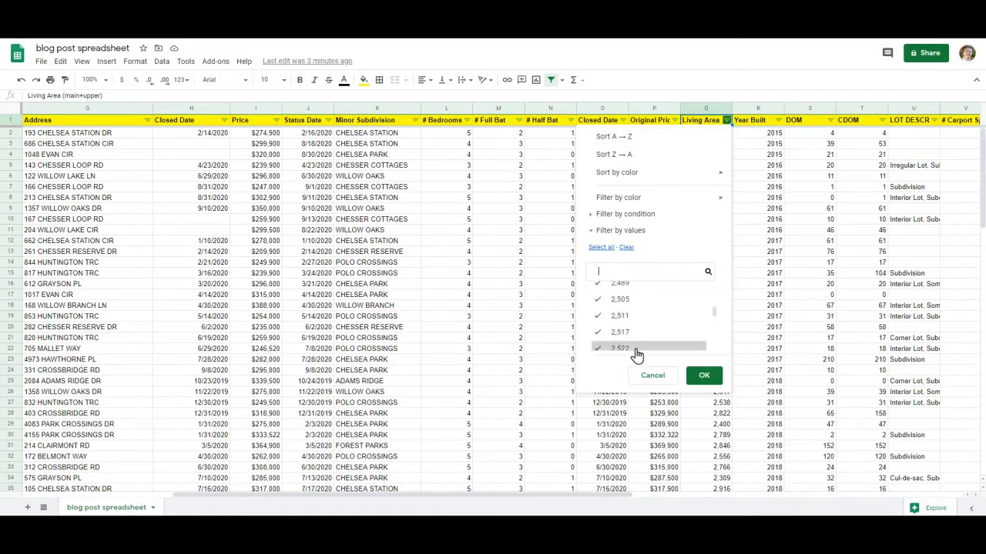
- Select the Living Area filter values 2,548, 2,552, 2,556, 2,564 and 2,632
{"action": "left_click_drag", "start_coordinate": [716, 314], "coordinate": [716, 319]}
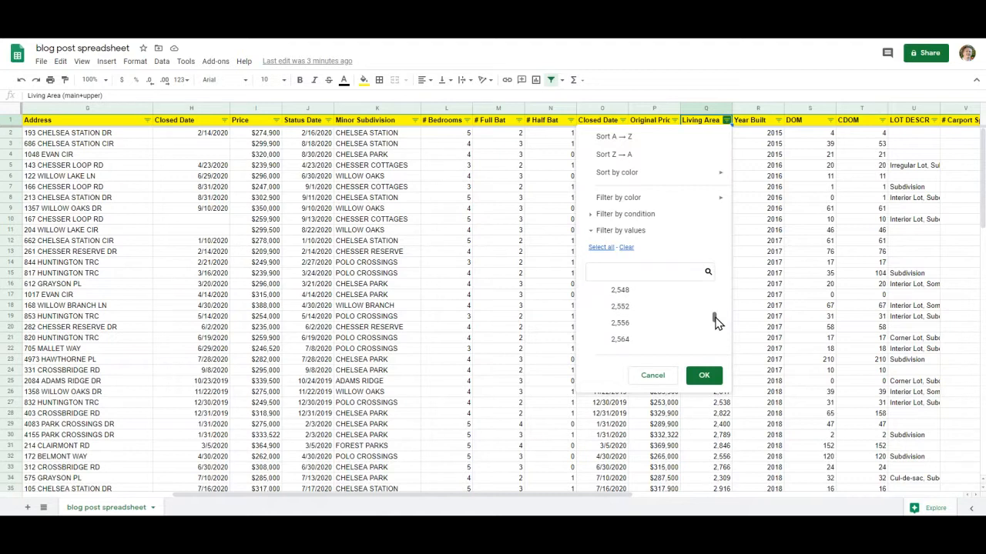
{"action": "left_click", "coordinate": [631, 292]}
{"action": "left_click", "coordinate": [635, 309]}
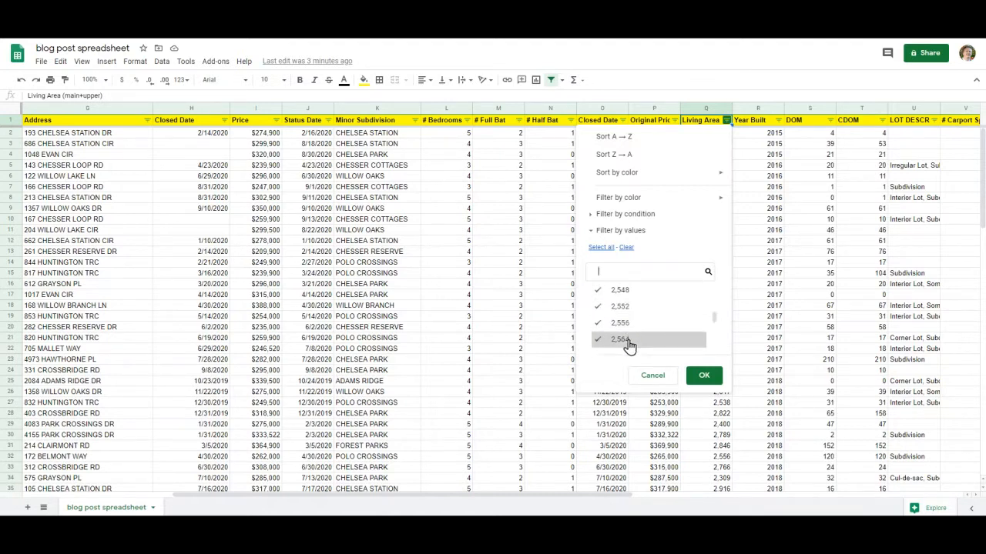
{"action": "scroll", "coordinate": [630, 339], "scroll_direction": "down", "scroll_amount": 3}
{"action": "left_click", "coordinate": [630, 299]}
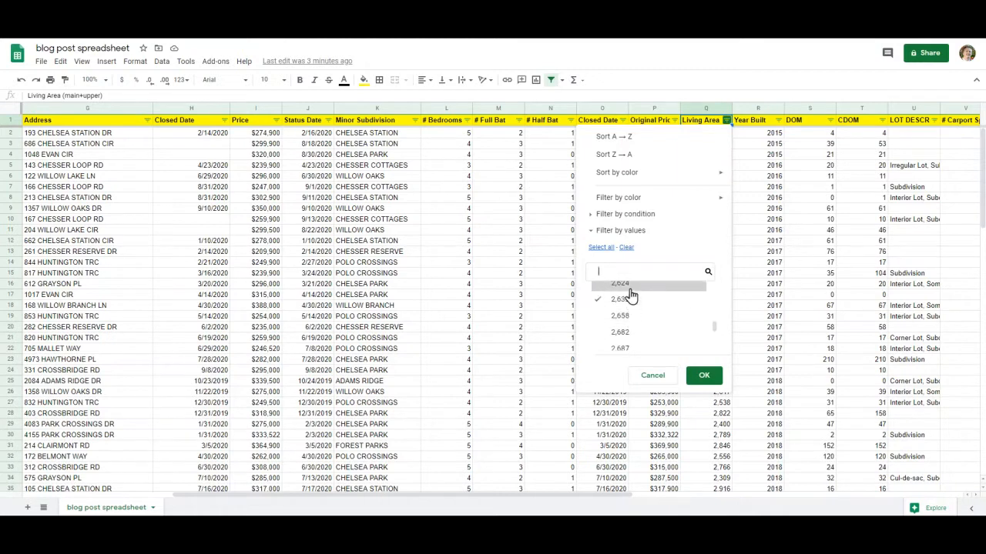
{"action": "scroll", "coordinate": [630, 297], "scroll_direction": "up", "scroll_amount": 3}
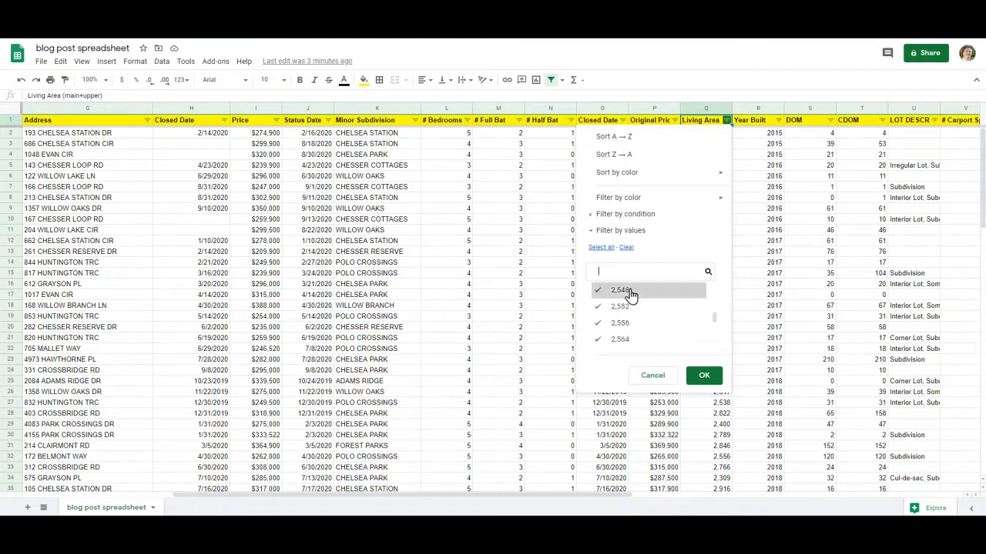
- Select the Living Area filter values 2,567, 2,583, 2,590, 2,592, 2,617 and 2,618
{"action": "left_click_drag", "start_coordinate": [715, 316], "coordinate": [713, 324]}
{"action": "left_click", "coordinate": [653, 317]}
{"action": "left_click", "coordinate": [634, 333]}
{"action": "left_click", "coordinate": [631, 352]}
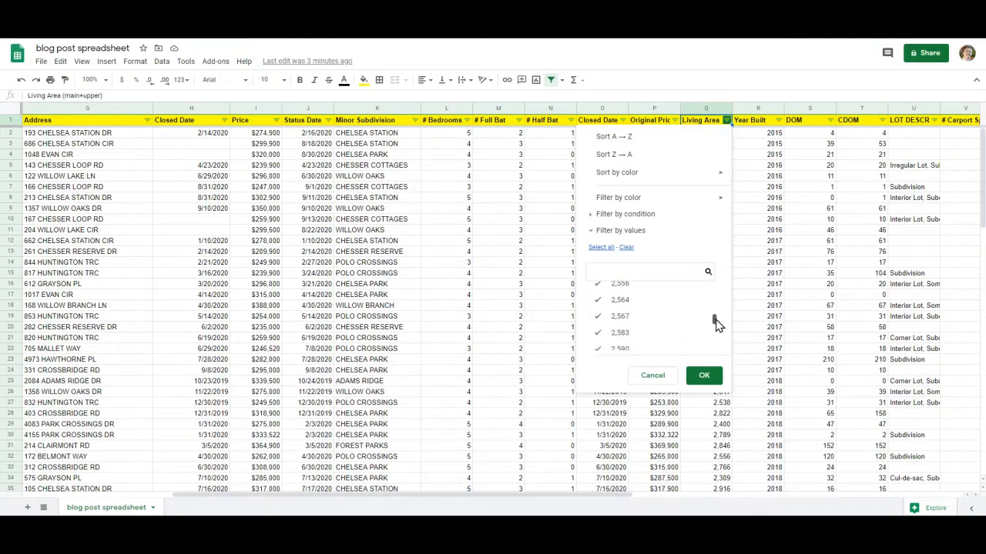
{"action": "left_click_drag", "start_coordinate": [713, 324], "coordinate": [716, 327]}
{"action": "left_click", "coordinate": [631, 307]}
{"action": "left_click", "coordinate": [626, 323]}
{"action": "left_click", "coordinate": [627, 340]}
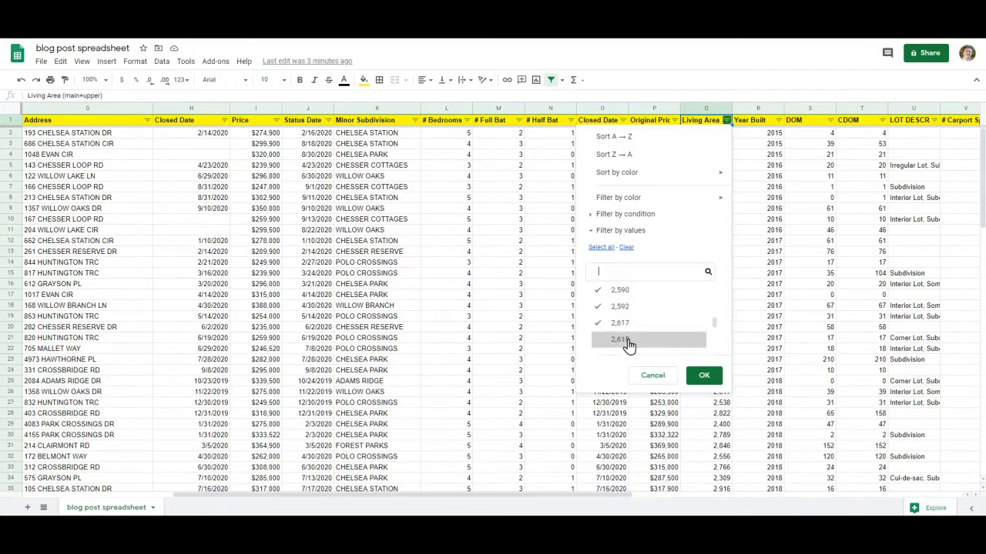
- Select the Living Area filter values 2,658, 2,682 and 2,687
{"action": "left_click_drag", "start_coordinate": [714, 324], "coordinate": [713, 325]}
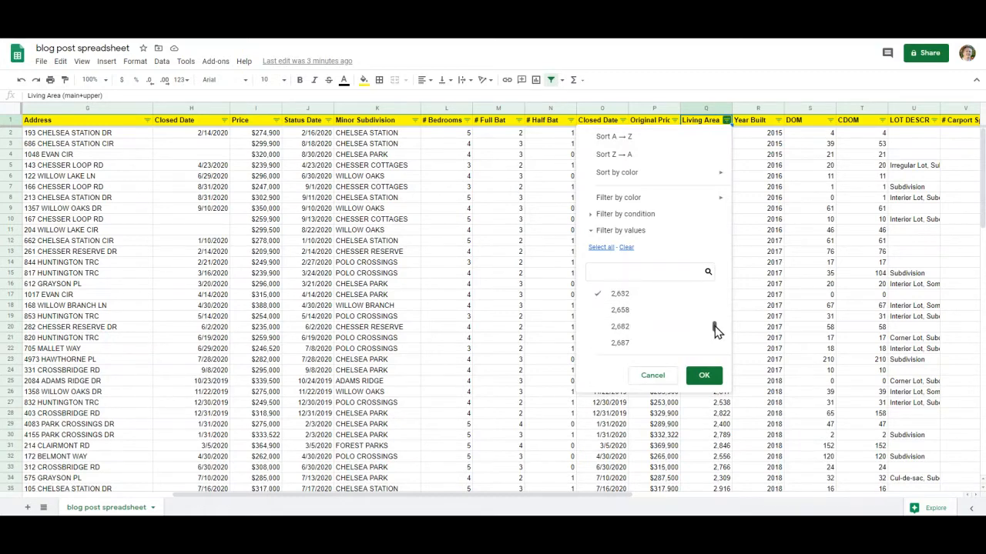
{"action": "left_click", "coordinate": [642, 312]}
{"action": "left_click", "coordinate": [641, 330]}
{"action": "left_click", "coordinate": [634, 344]}
{"action": "left_click_drag", "start_coordinate": [714, 330], "coordinate": [717, 332]}
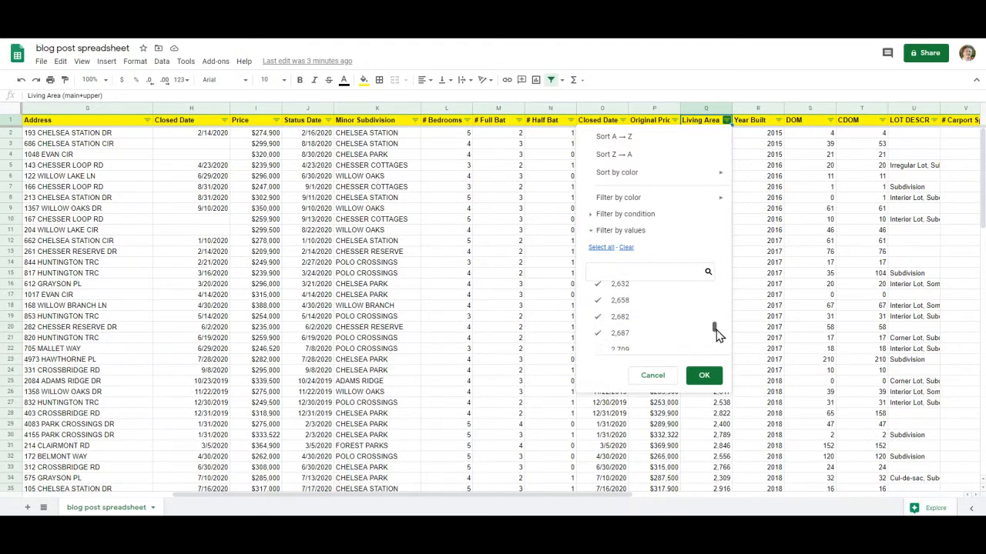
{"action": "left_click_drag", "start_coordinate": [716, 331], "coordinate": [716, 332]}
- Select the skipped Living Area filter values, including 2,624, and apply the filter
{"action": "scroll", "coordinate": [690, 333], "scroll_direction": "up", "scroll_amount": 3}
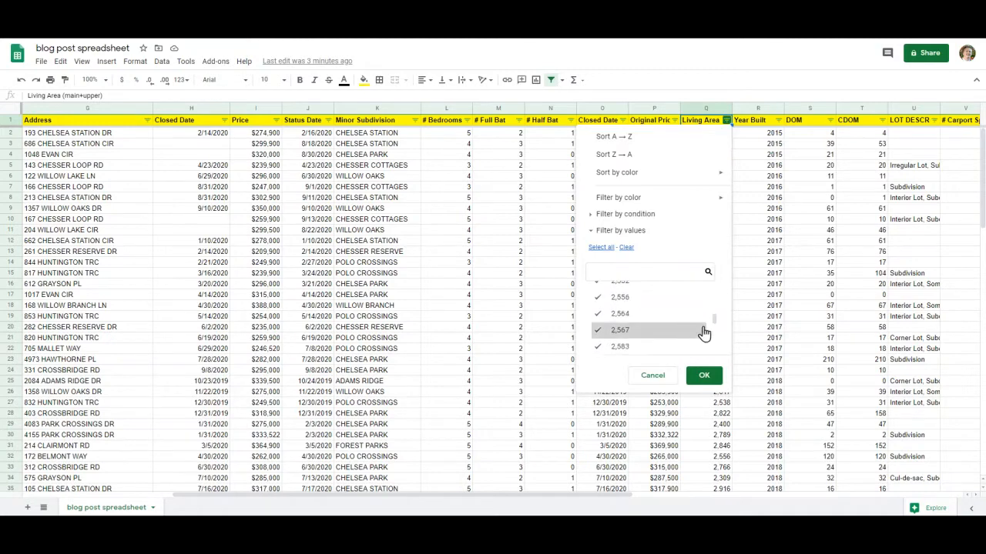
{"action": "left_click_drag", "start_coordinate": [713, 323], "coordinate": [717, 322]}
{"action": "left_click", "coordinate": [660, 302]}
{"action": "left_click", "coordinate": [663, 287]}
{"action": "left_click_drag", "start_coordinate": [713, 319], "coordinate": [716, 304]}
{"action": "left_click", "coordinate": [703, 379]}
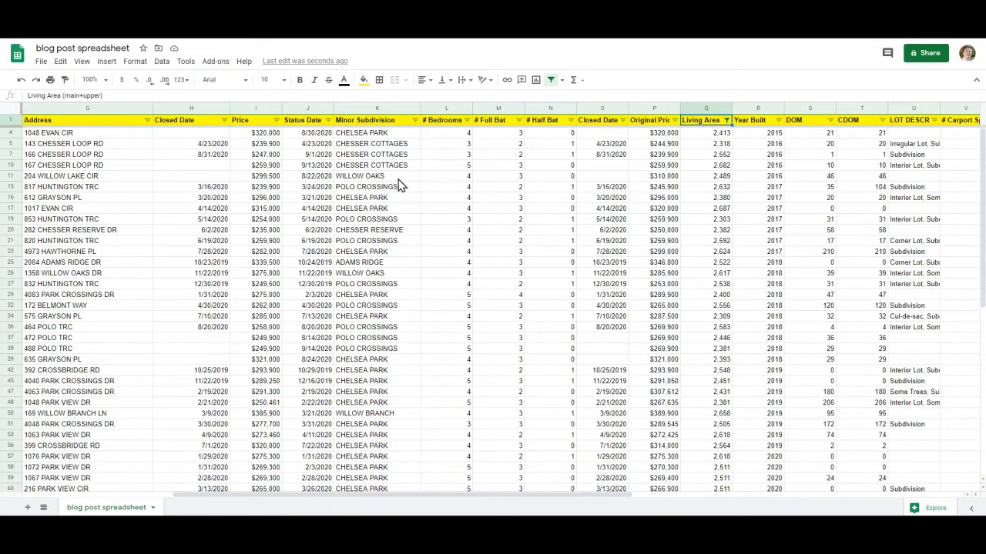
- Filter the Minor Subdivision column by values so that only POLO CROSSINGS is selected
{"action": "scroll", "coordinate": [393, 194], "scroll_direction": "down", "scroll_amount": 5}
{"action": "scroll", "coordinate": [399, 192], "scroll_direction": "up", "scroll_amount": 10}
{"action": "left_click", "coordinate": [414, 121]}
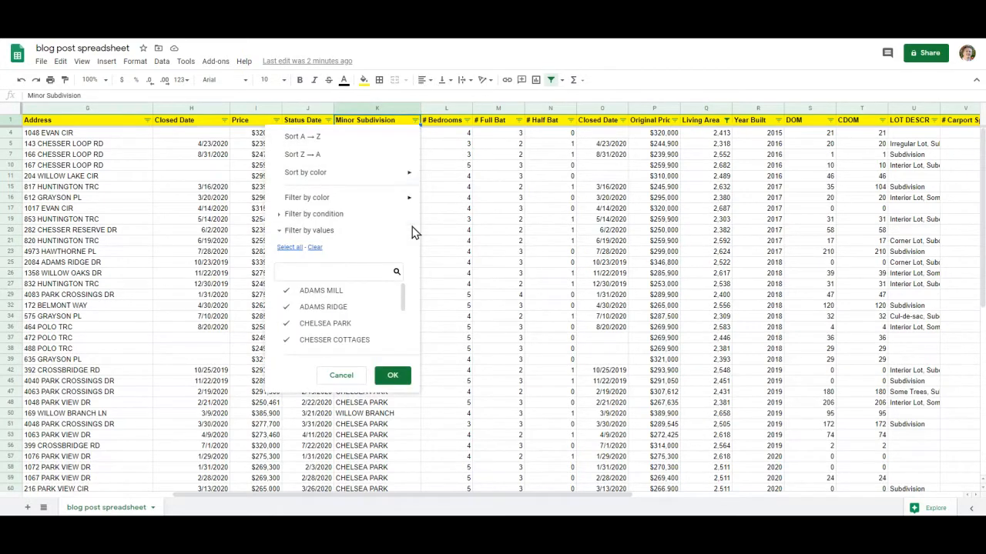
{"action": "left_click", "coordinate": [314, 248]}
{"action": "left_click_drag", "start_coordinate": [403, 299], "coordinate": [403, 337]}
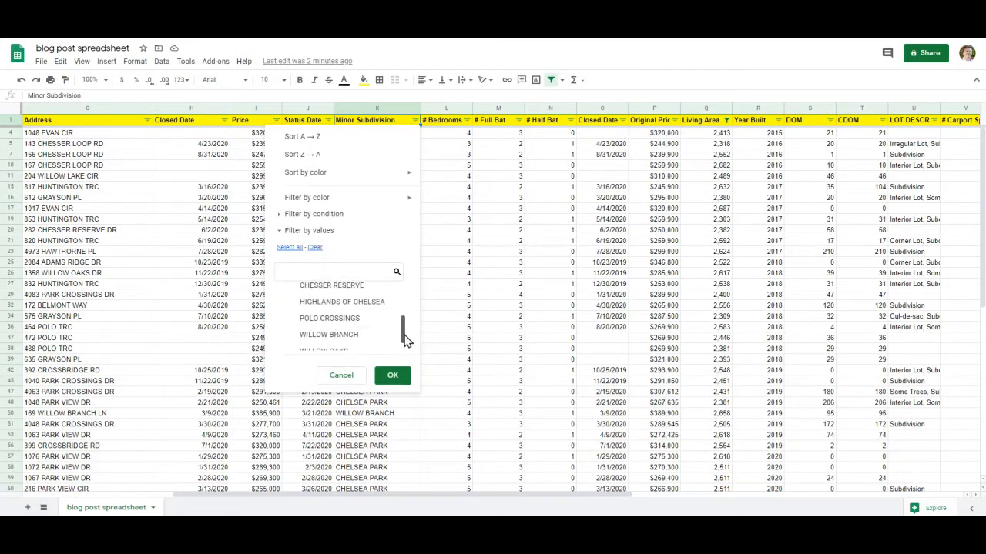
{"action": "left_click", "coordinate": [374, 323]}
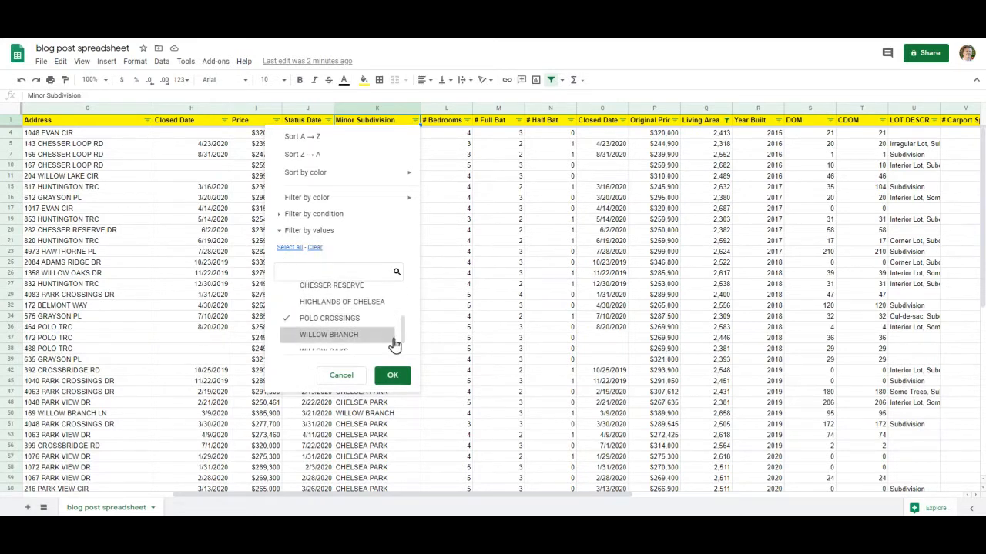
{"action": "left_click", "coordinate": [393, 377]}
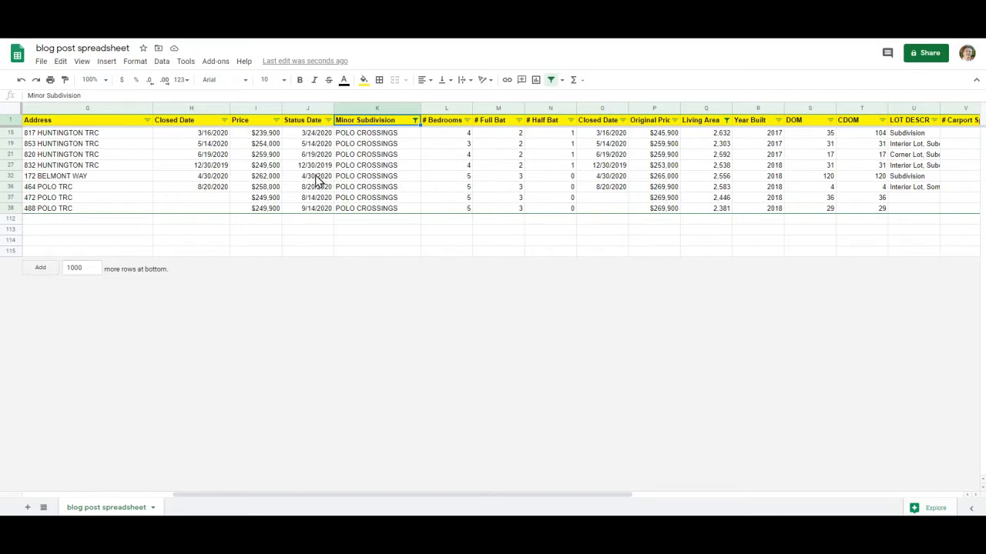
- Copy the Status Date header and all dates of the filtered POLO CROSSINGS homes
{"action": "left_click", "coordinate": [309, 133]}
{"action": "left_click_drag", "start_coordinate": [306, 122], "coordinate": [306, 214]}
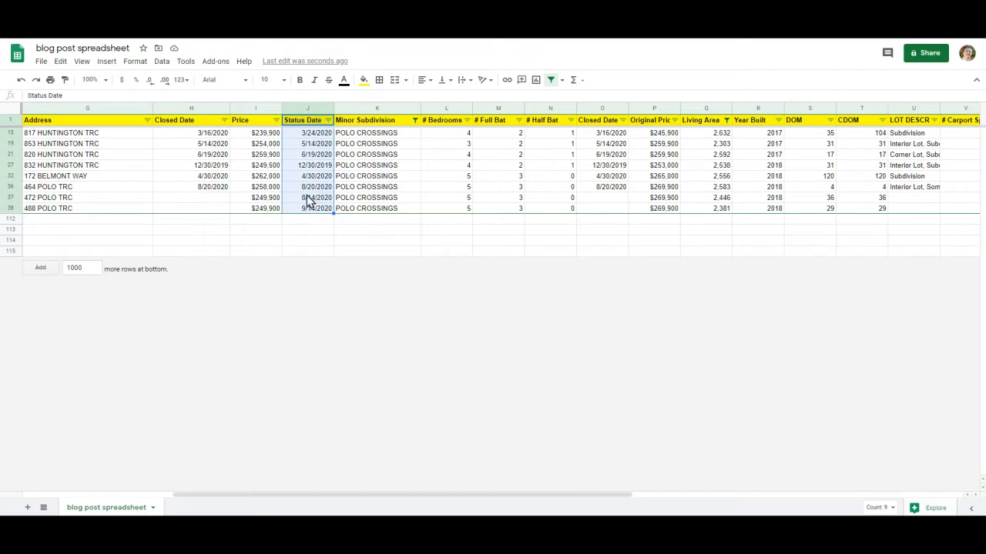
{"action": "right_click", "coordinate": [309, 197]}
{"action": "mouse_move", "coordinate": [313, 186]}
{"action": "left_click", "coordinate": [335, 150]}
- Paste the copied Status Date column at A1 of a new sheet, and return to the listings sheet
{"action": "left_click", "coordinate": [27, 509]}
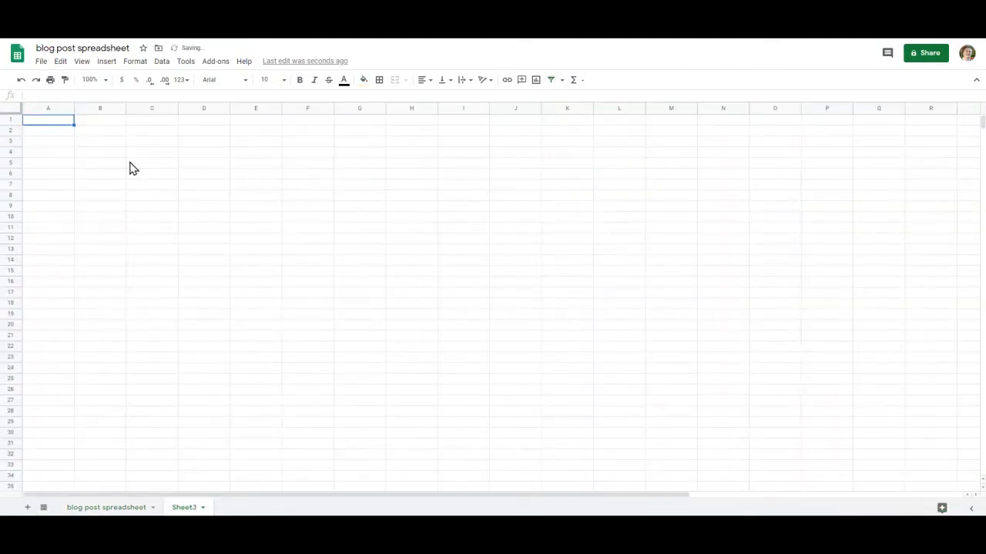
{"action": "left_click", "coordinate": [54, 122]}
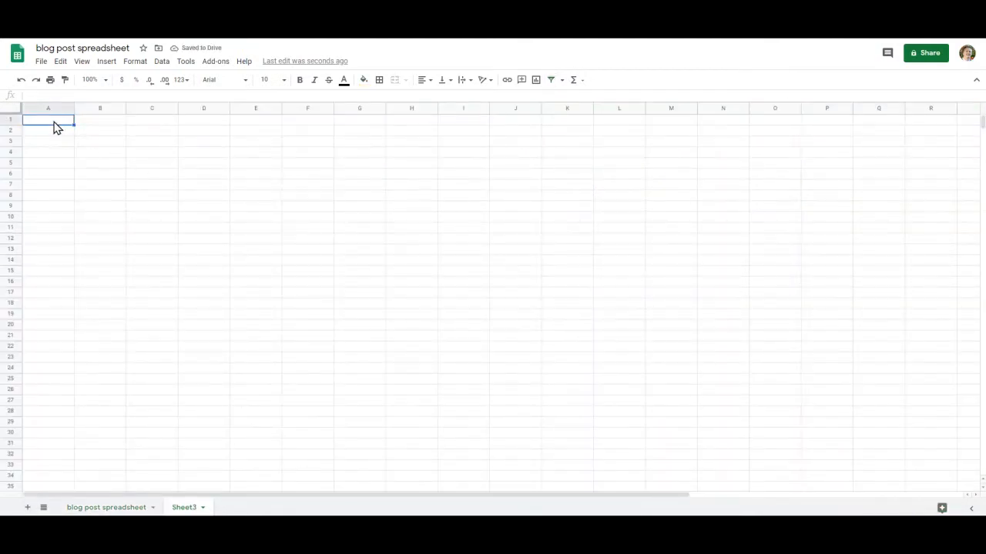
{"action": "right_click", "coordinate": [54, 127]}
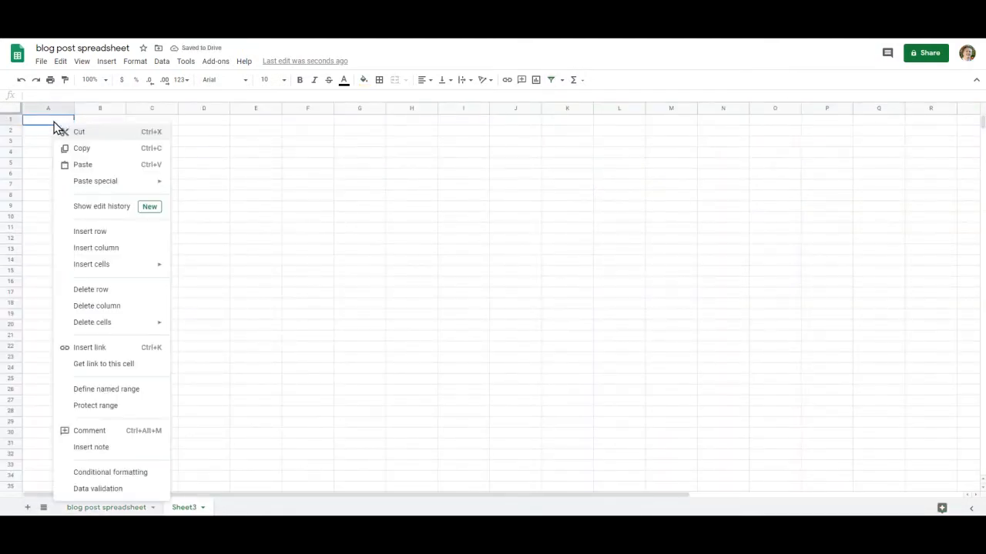
{"action": "left_click", "coordinate": [97, 168]}
{"action": "left_click", "coordinate": [96, 167]}
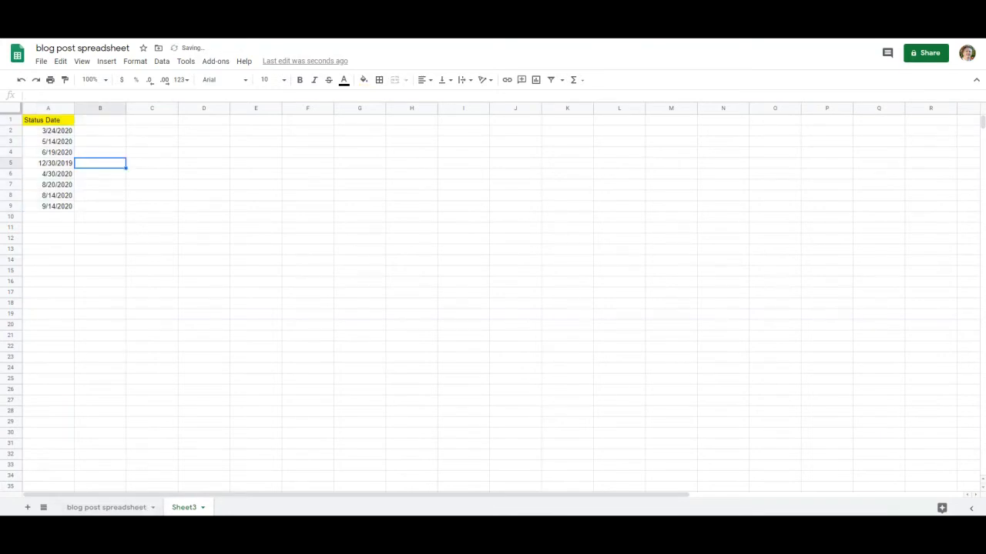
{"action": "left_click", "coordinate": [124, 508]}
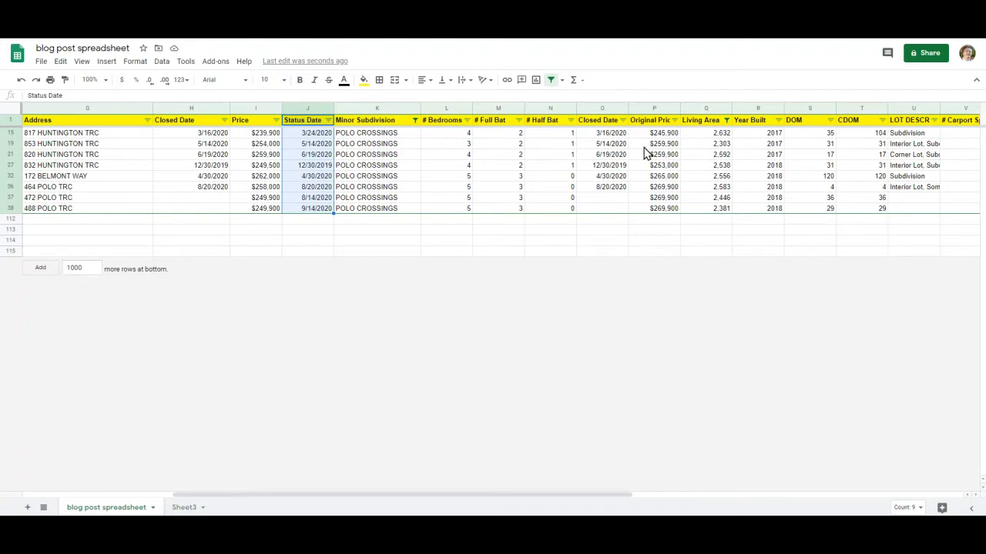
{"action": "left_click_drag", "start_coordinate": [661, 132], "coordinate": [658, 216]}
{"action": "left_click", "coordinate": [659, 163]}
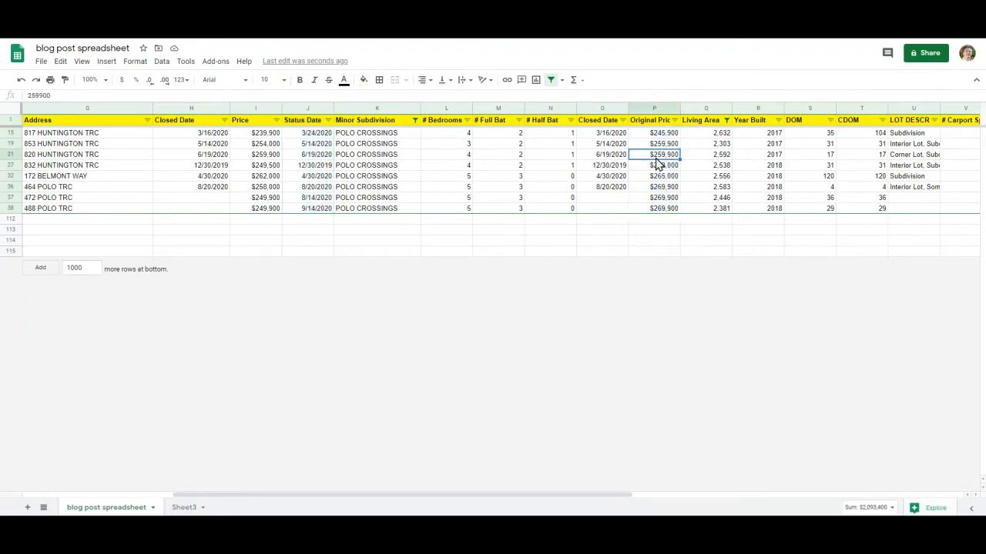
{"action": "left_click_drag", "start_coordinate": [656, 122], "coordinate": [659, 193]}
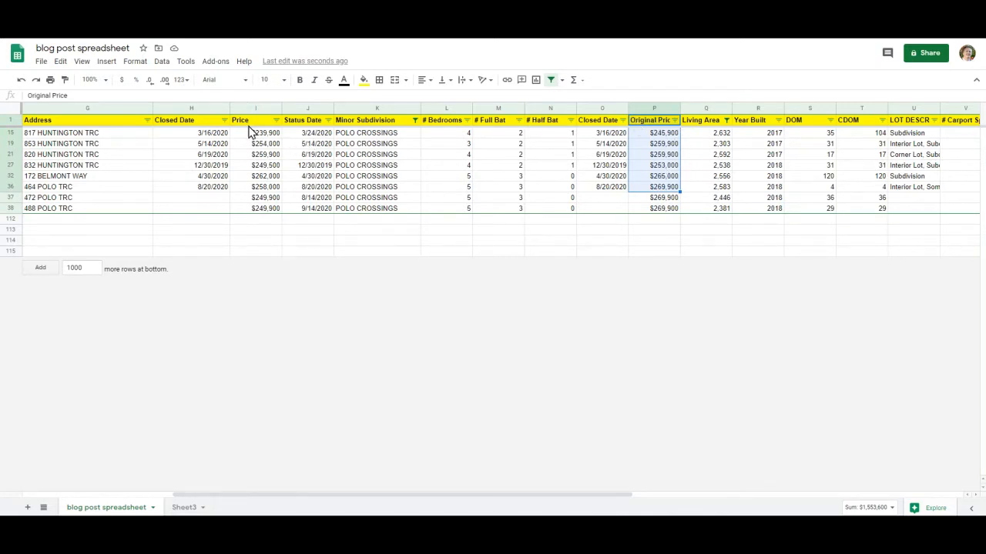
- Copy the Price header and all prices of the filtered POLO CROSSINGS homes
{"action": "left_click_drag", "start_coordinate": [249, 125], "coordinate": [261, 202]}
{"action": "right_click", "coordinate": [263, 170]}
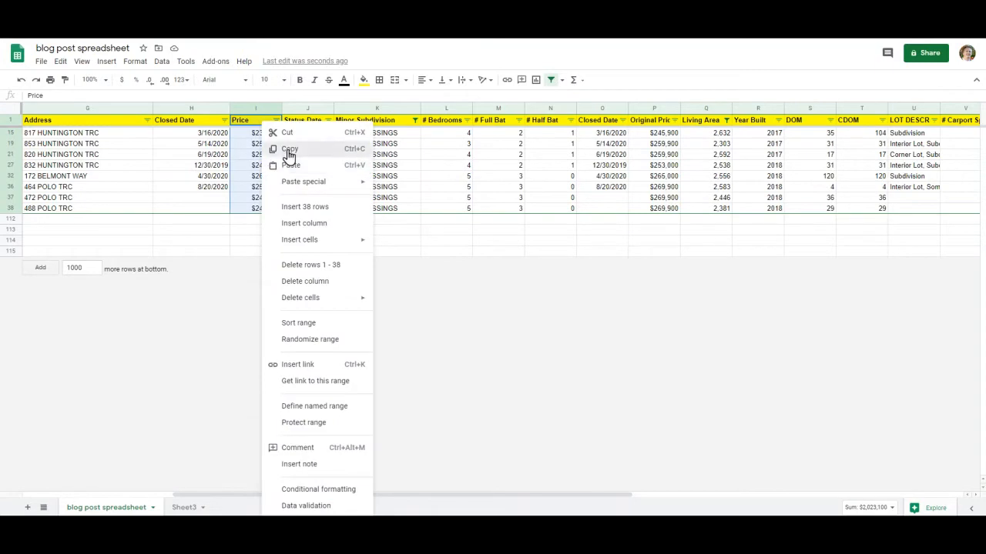
{"action": "left_click", "coordinate": [287, 149]}
- Paste the copied Price column at B1 of Sheet3, and return to the listings sheet
{"action": "left_click", "coordinate": [182, 508]}
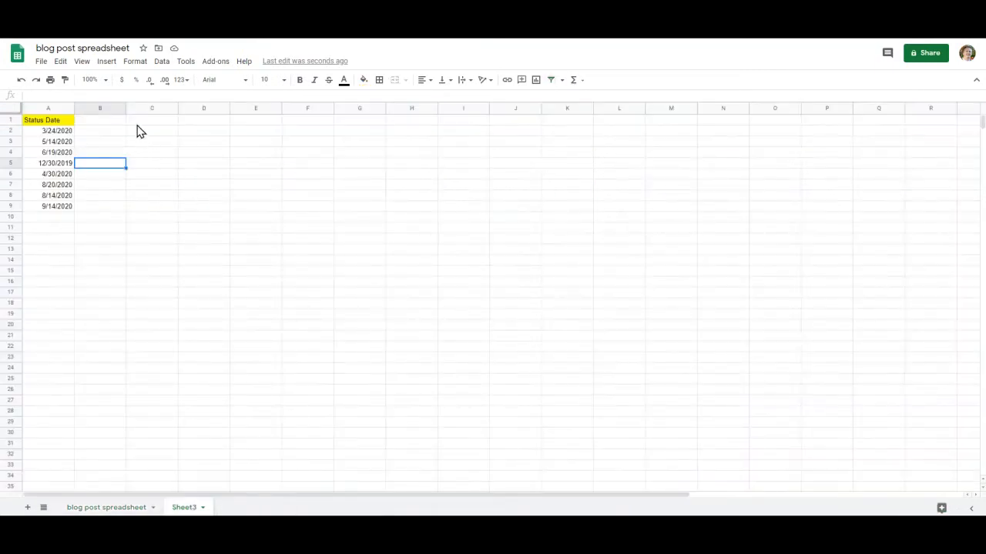
{"action": "left_click", "coordinate": [105, 122]}
{"action": "right_click", "coordinate": [104, 121]}
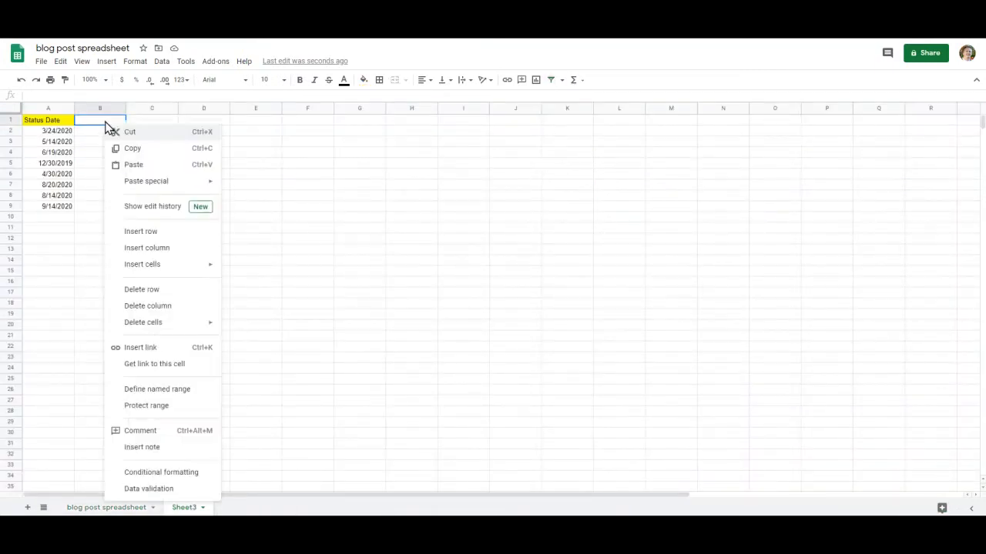
{"action": "left_click", "coordinate": [136, 167]}
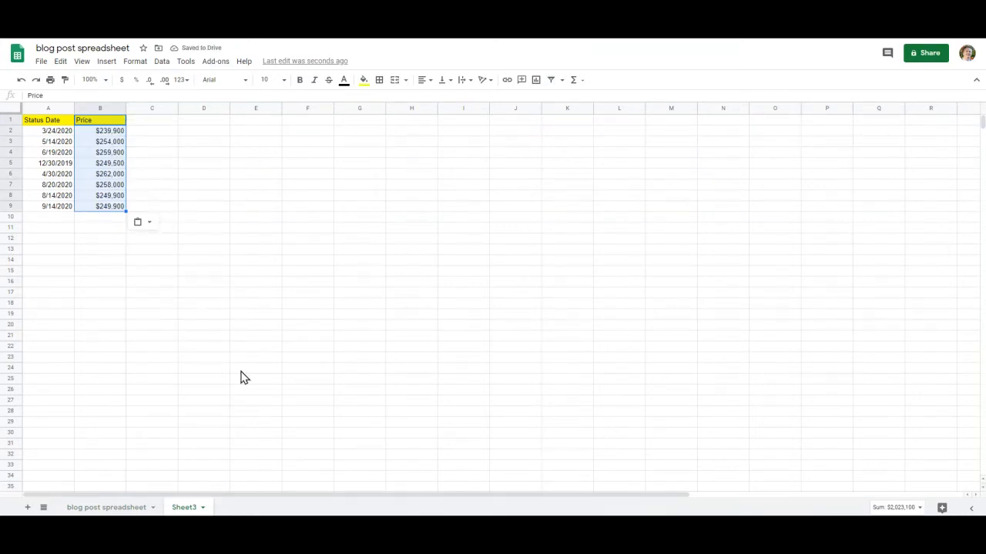
{"action": "left_click", "coordinate": [131, 510]}
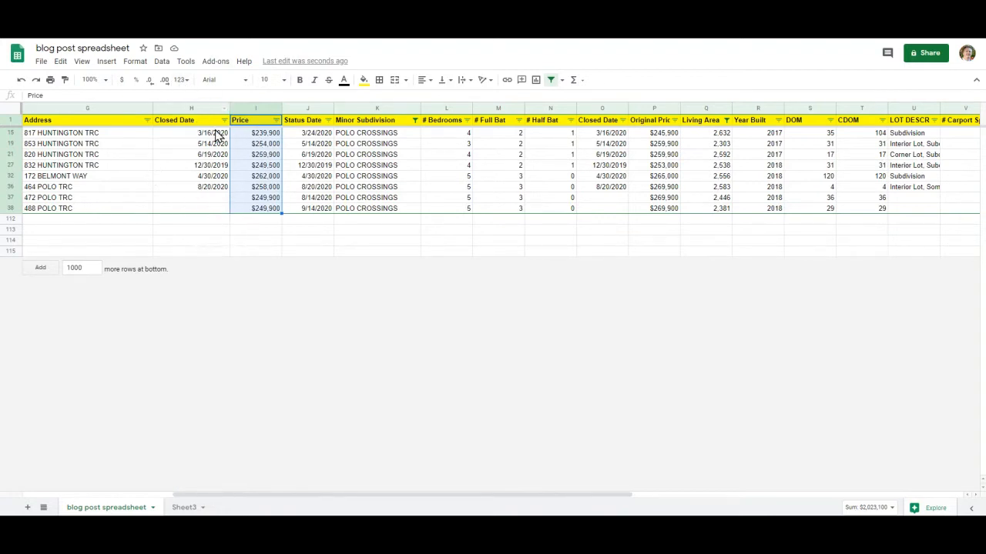
- Change the B1 header on Sheet3 to "Sold Price" and add a "List Price" header in C1
{"action": "left_click", "coordinate": [185, 507]}
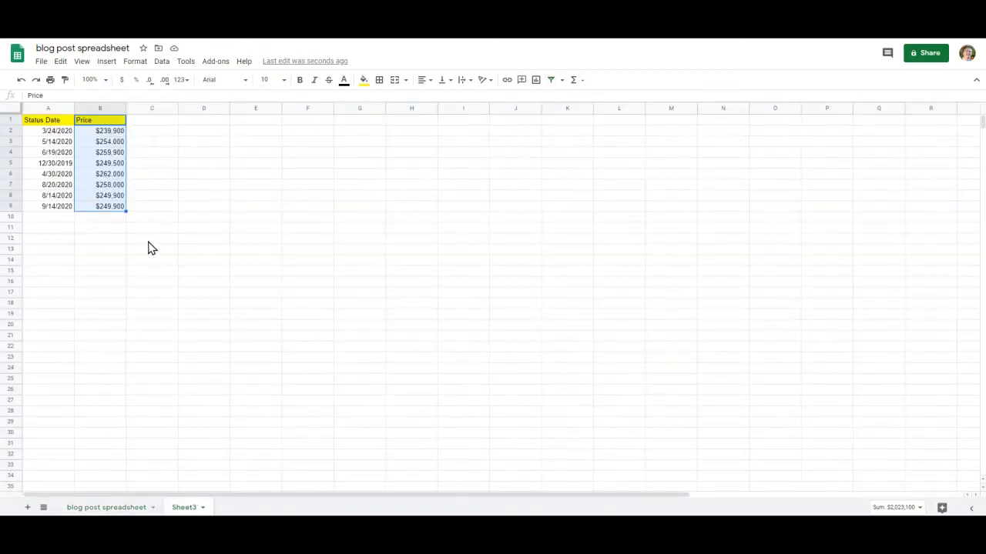
{"action": "left_click", "coordinate": [111, 125]}
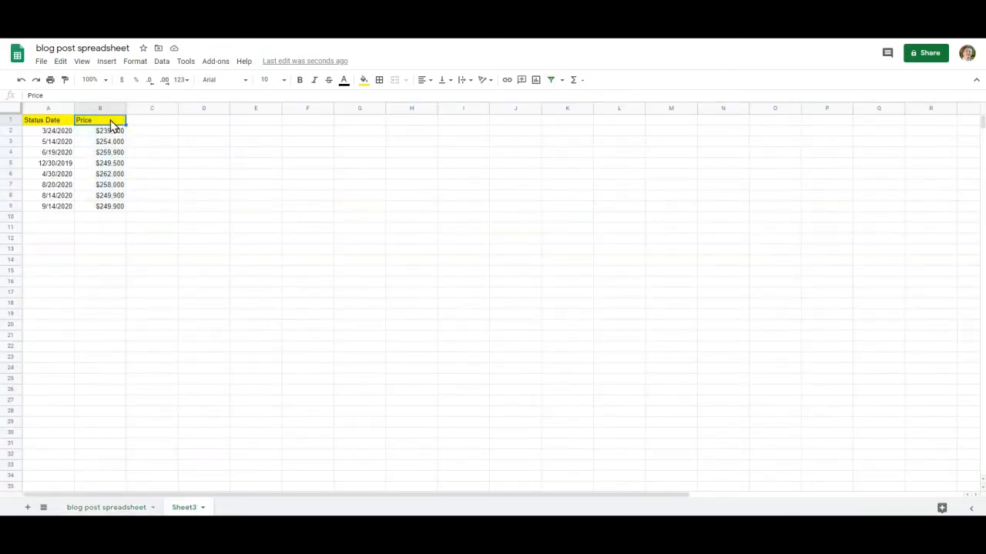
{"action": "type", "text": "Sold"}
{"action": "left_click", "coordinate": [143, 122]}
{"action": "type", "text": "List Price"}
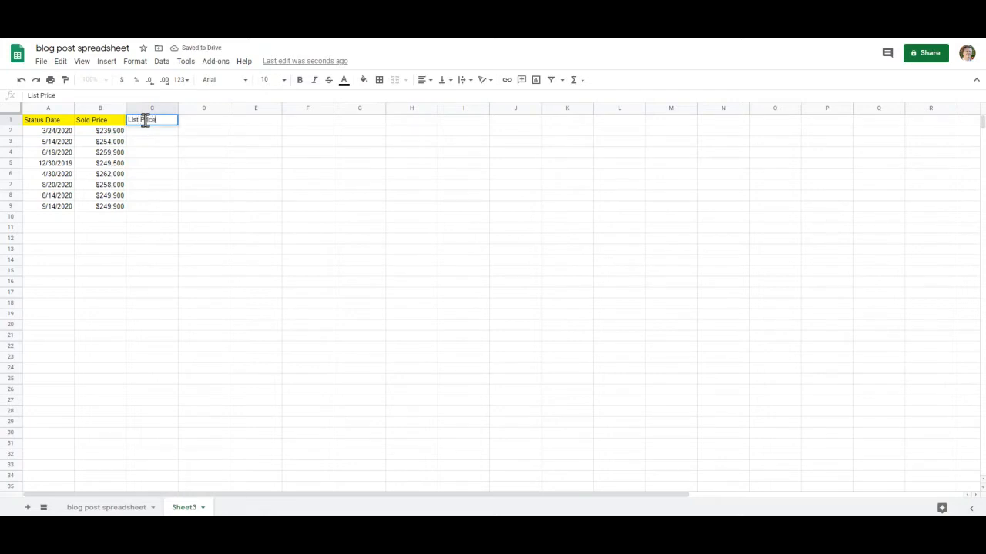
- Move the last two prices from B8:B9 into the List Price column at C8:C9
{"action": "left_click_drag", "start_coordinate": [106, 197], "coordinate": [109, 208]}
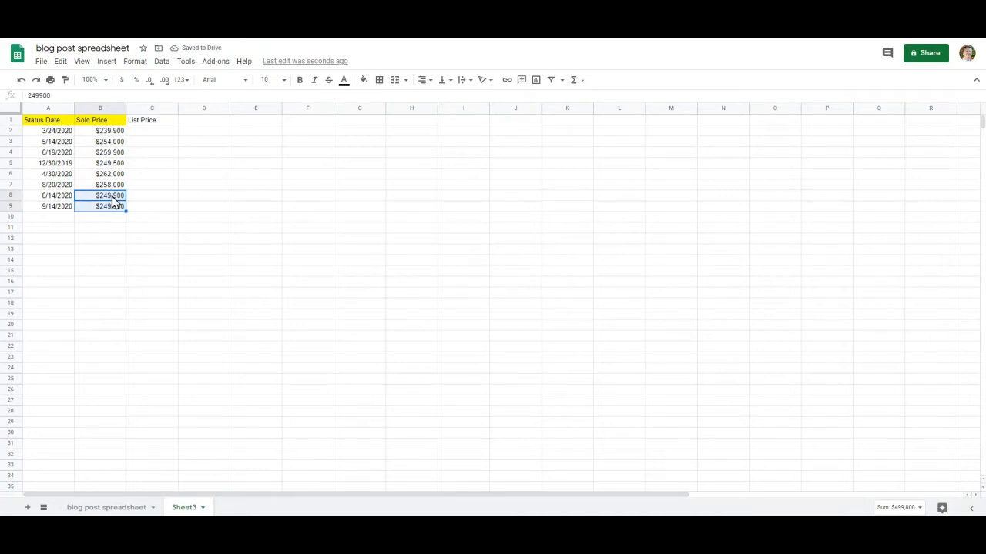
{"action": "right_click", "coordinate": [115, 200]}
{"action": "left_click", "coordinate": [138, 147]}
{"action": "left_click", "coordinate": [152, 201]}
{"action": "right_click", "coordinate": [154, 201]}
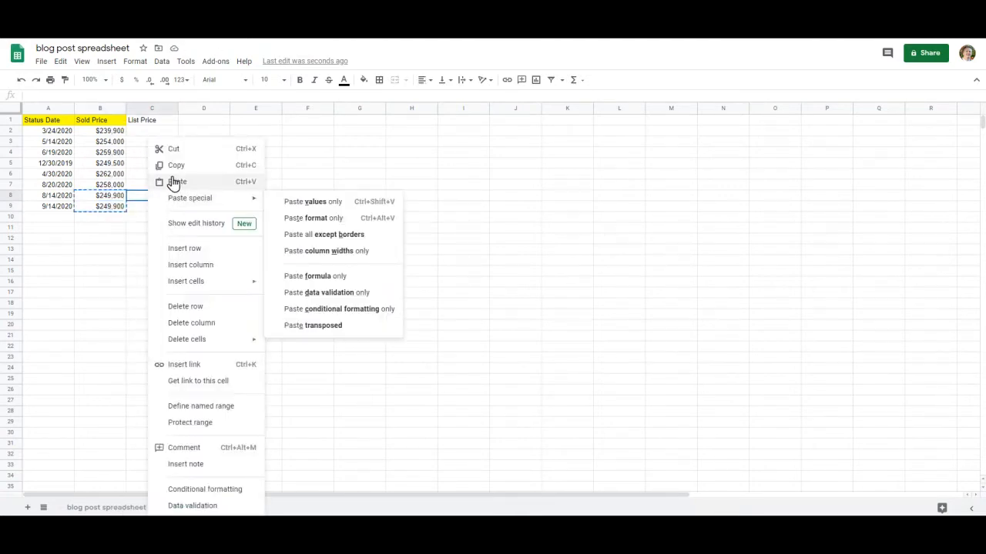
{"action": "left_click", "coordinate": [173, 182]}
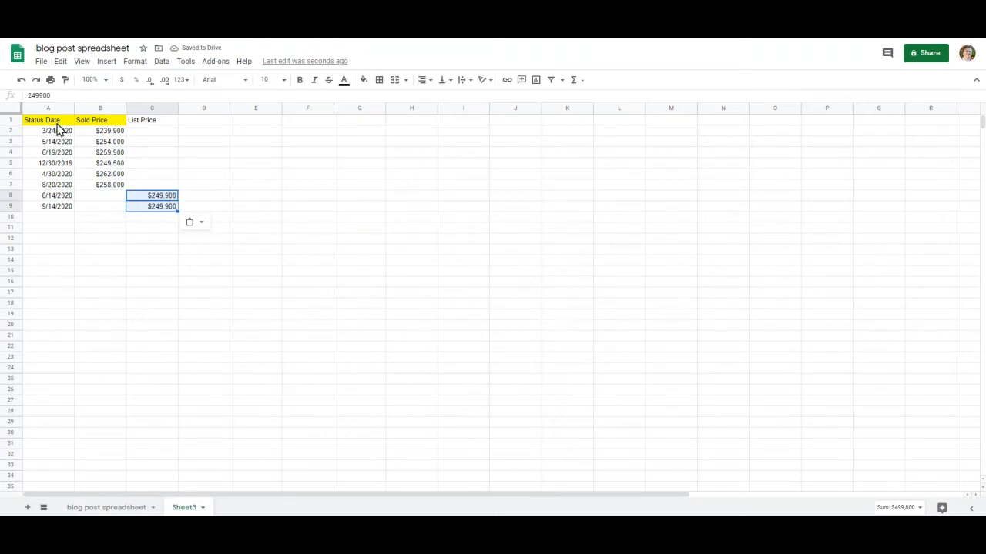
- Insert a chart from A1:C9, place it beside the table and enlarge it to span about rows 2 to 28
{"action": "left_click_drag", "start_coordinate": [58, 123], "coordinate": [137, 216]}
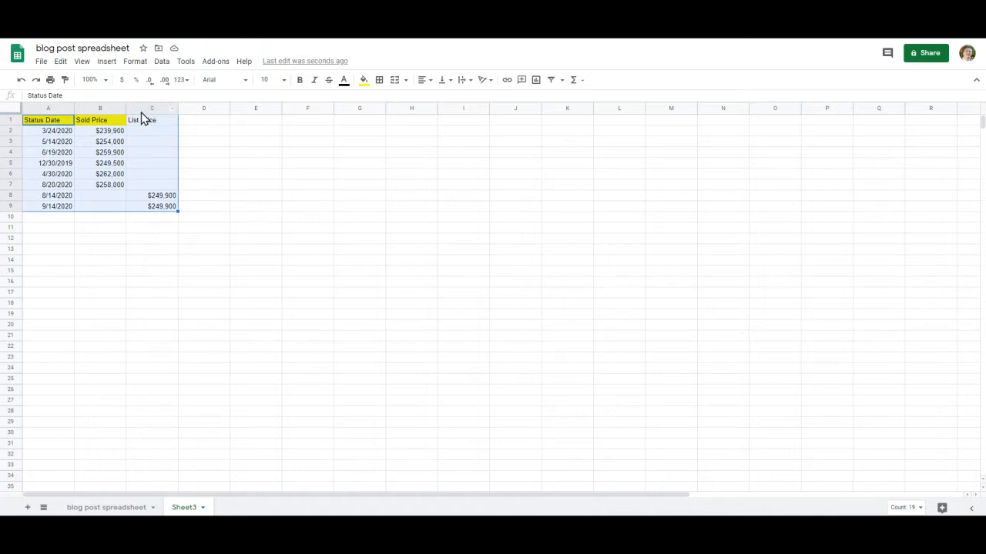
{"action": "left_click", "coordinate": [103, 65]}
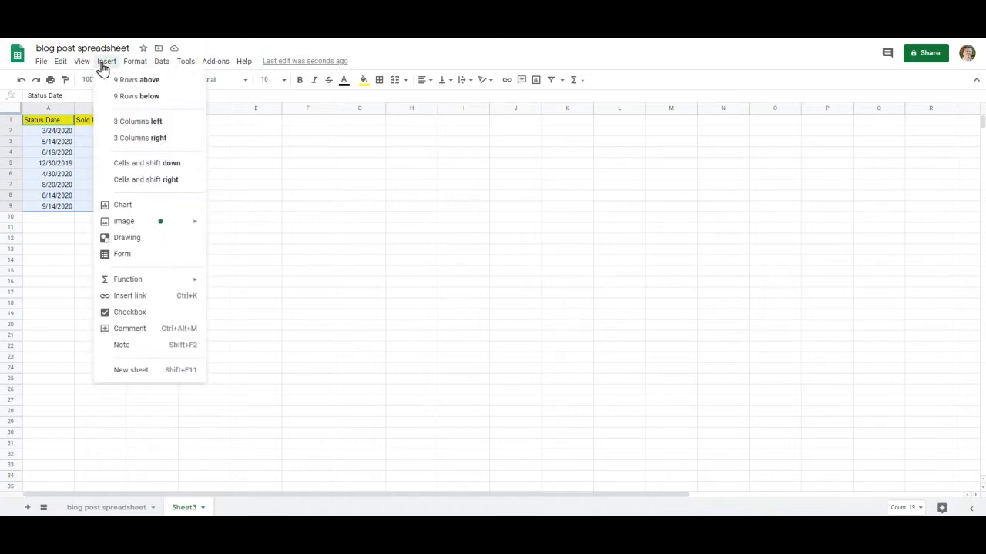
{"action": "left_click", "coordinate": [119, 206]}
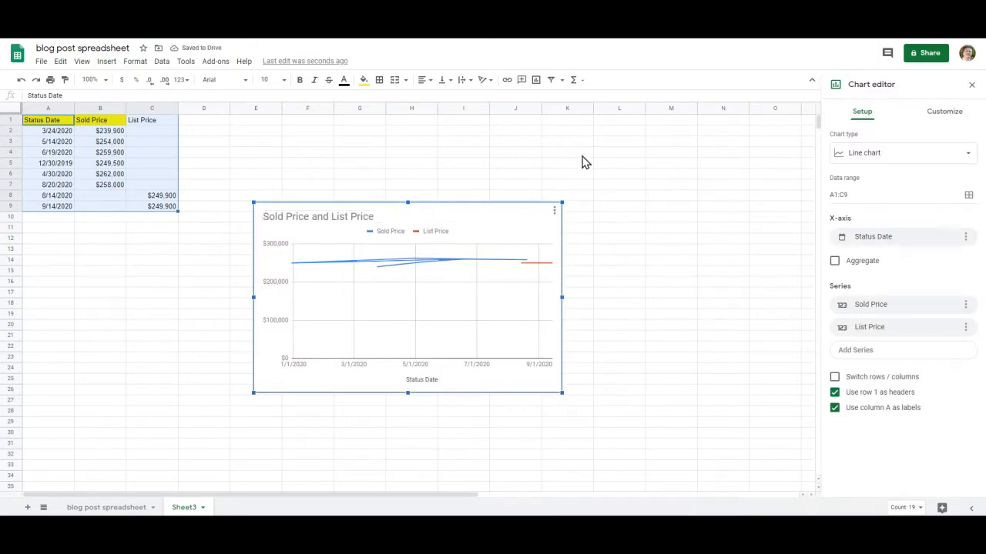
{"action": "left_click_drag", "start_coordinate": [517, 218], "coordinate": [475, 143]}
{"action": "left_click_drag", "start_coordinate": [520, 319], "coordinate": [685, 420]}
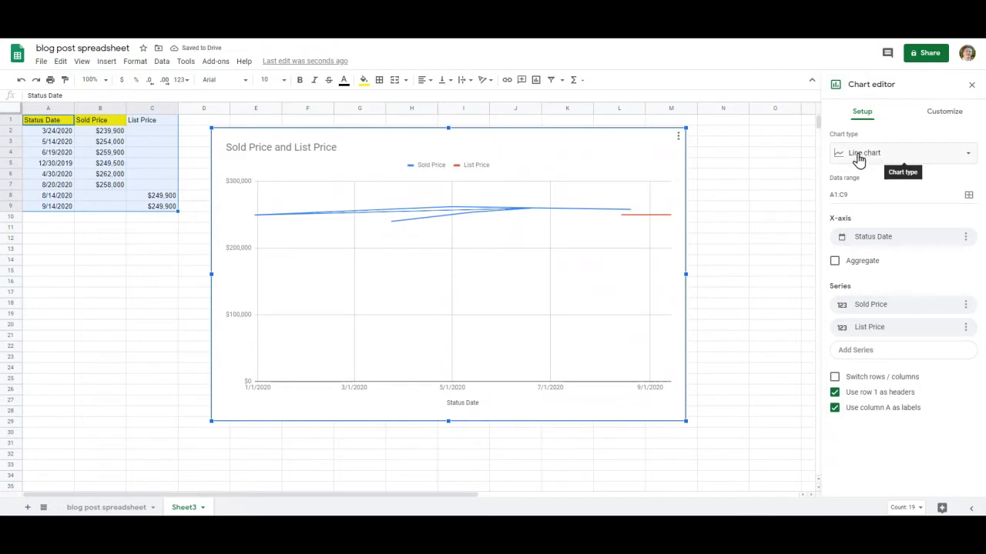
- Change the line chart to a scatter chart and leave the chart editor
{"action": "left_click", "coordinate": [970, 157]}
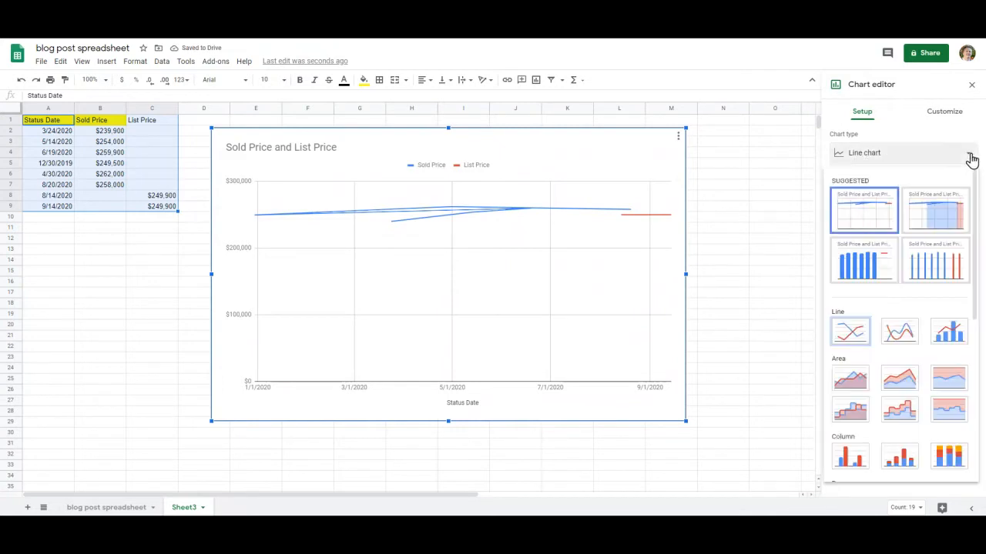
{"action": "scroll", "coordinate": [905, 416], "scroll_direction": "down", "scroll_amount": 2}
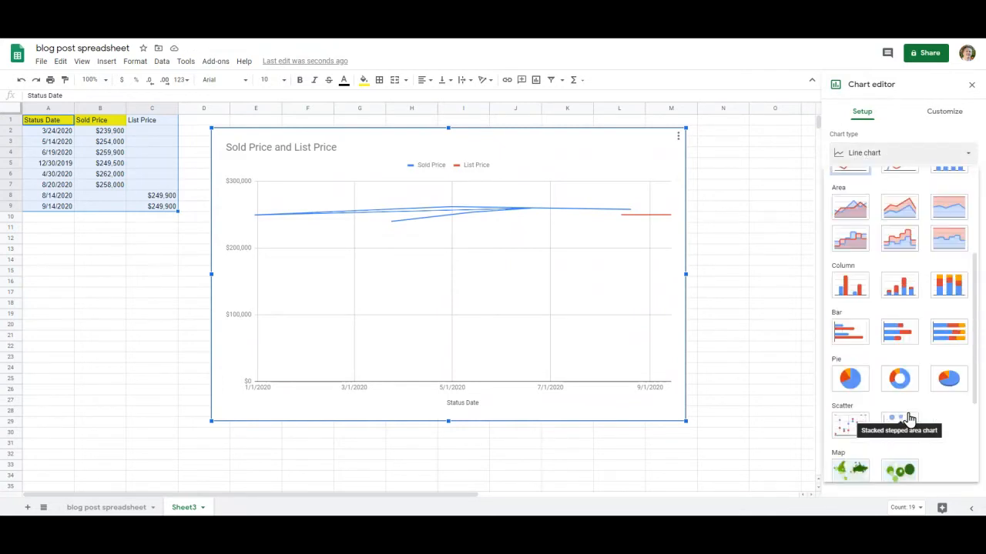
{"action": "left_click", "coordinate": [849, 425]}
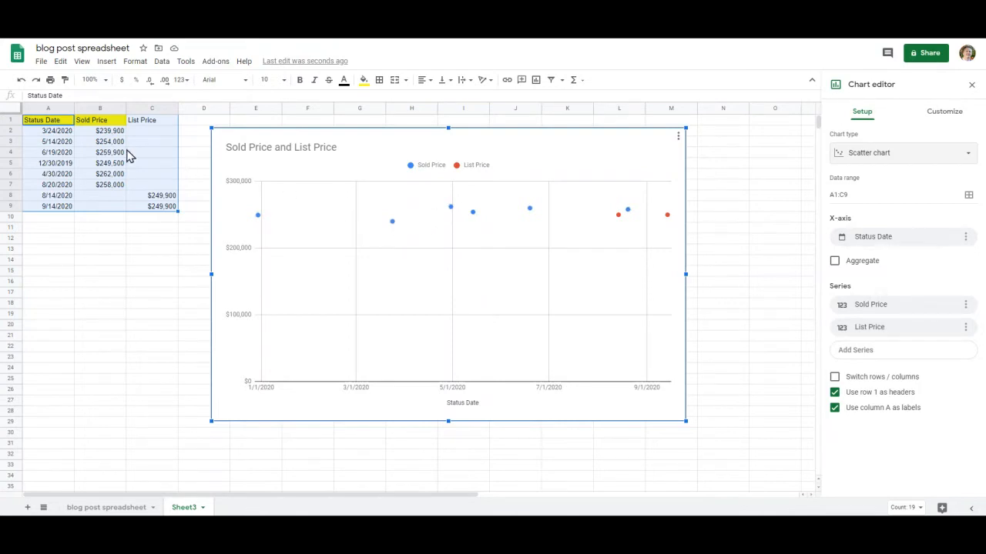
{"action": "left_click", "coordinate": [112, 132]}
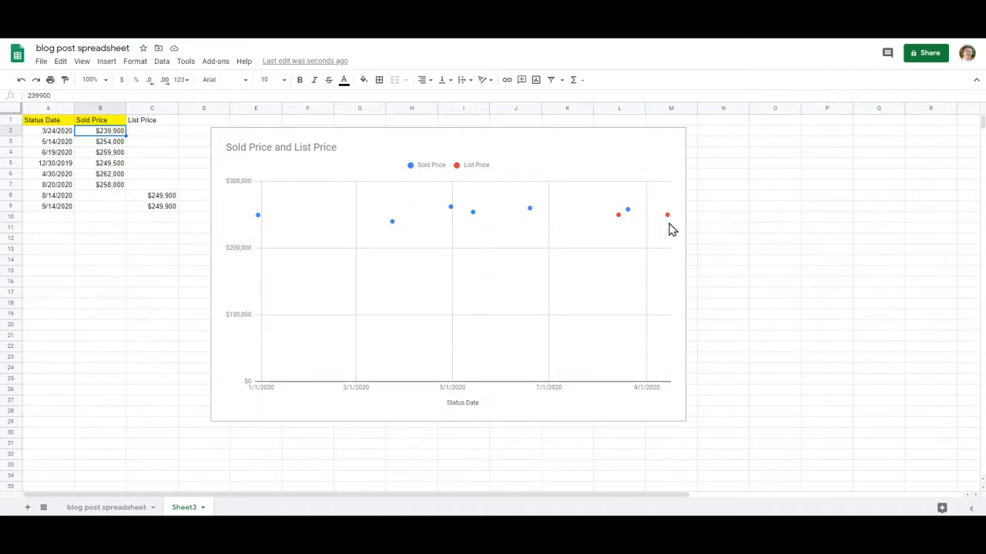
- Examine the chart's sold and list price points against the status dates in the table
{"action": "left_click", "coordinate": [58, 198]}
{"action": "left_click", "coordinate": [60, 208]}
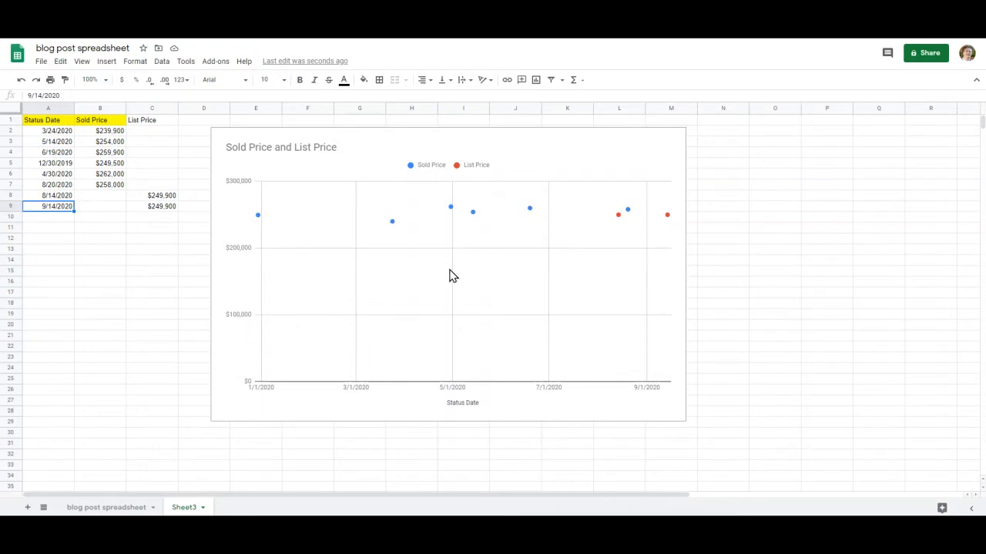
{"action": "left_click", "coordinate": [505, 136]}
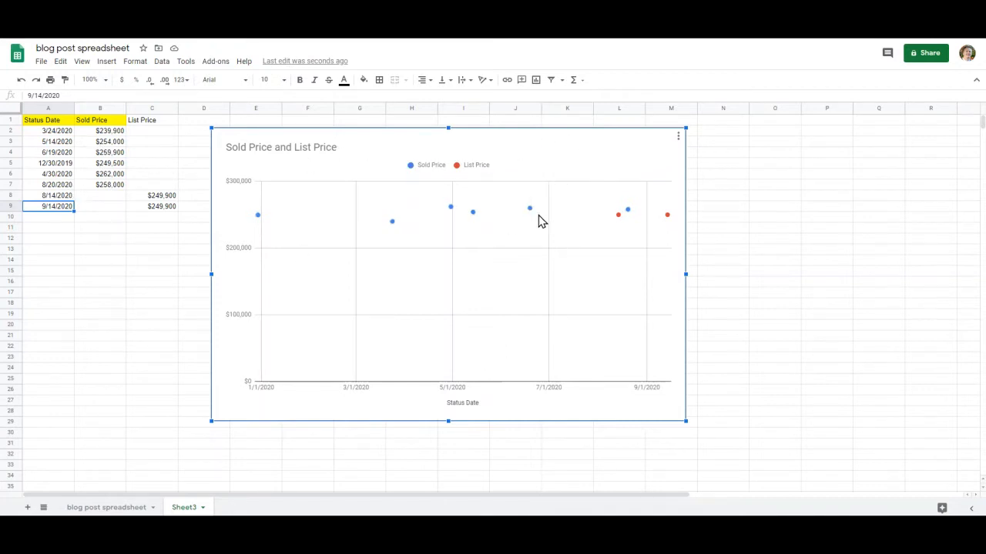
{"action": "mouse_move", "coordinate": [531, 214]}
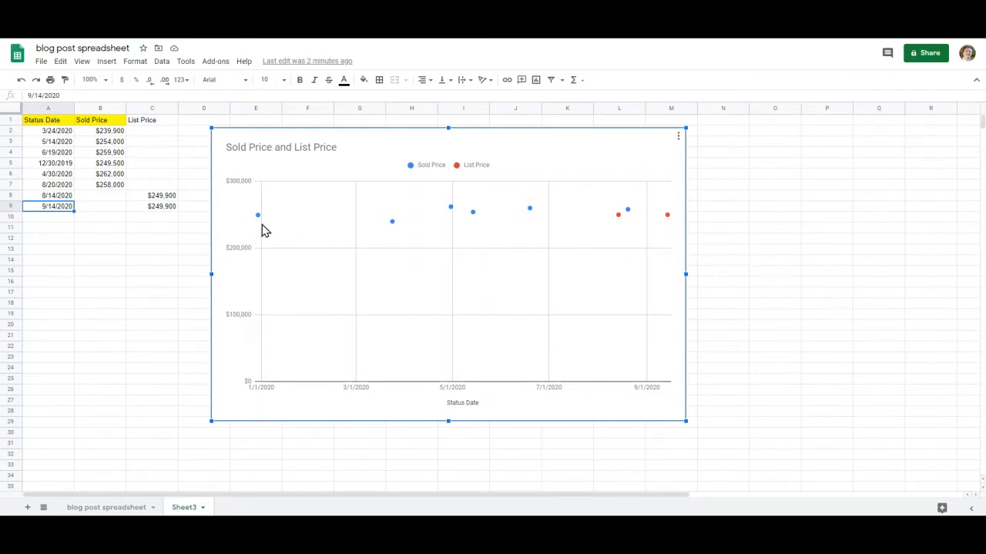
{"action": "mouse_move", "coordinate": [259, 223]}
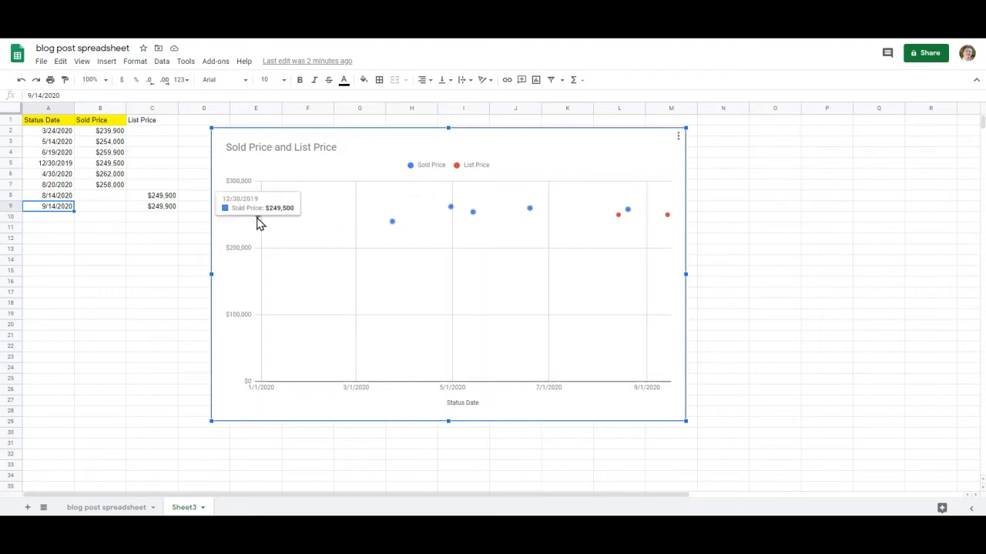
{"action": "mouse_move", "coordinate": [395, 230]}
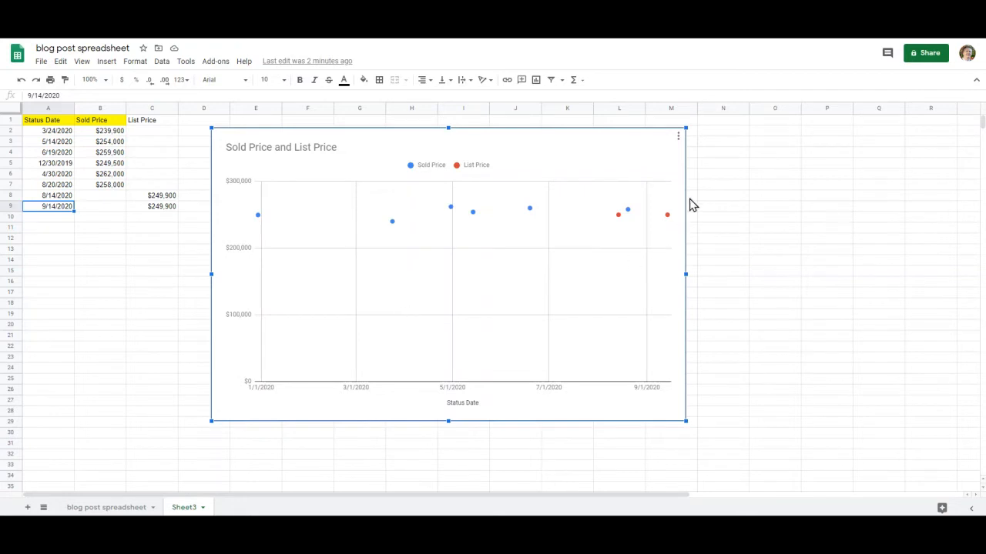
{"action": "mouse_move", "coordinate": [456, 216]}
{"action": "mouse_move", "coordinate": [619, 220]}
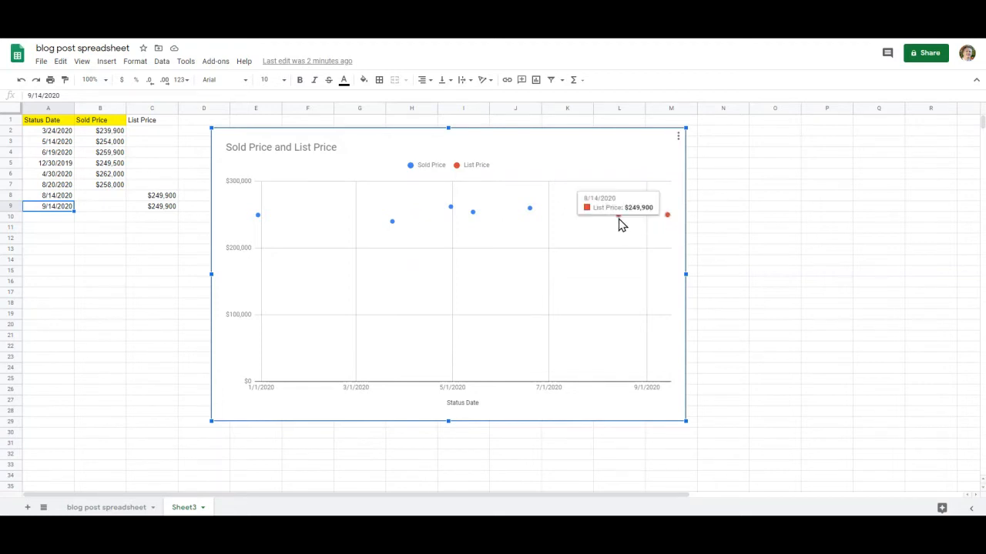
{"action": "mouse_move", "coordinate": [667, 223]}
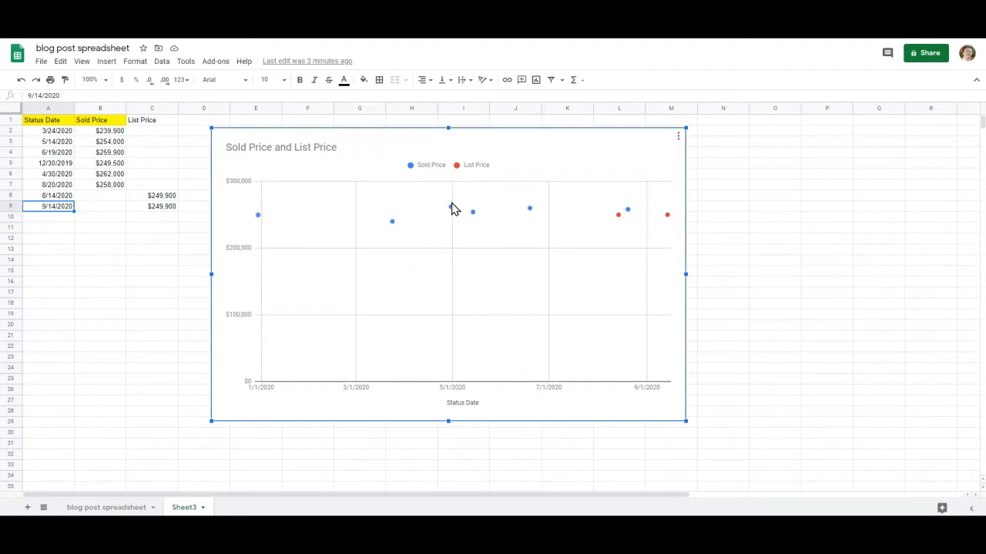
- Calculate the average sold price in B11 with =AVERAGE(B2:B9)
{"action": "left_click", "coordinate": [101, 233]}
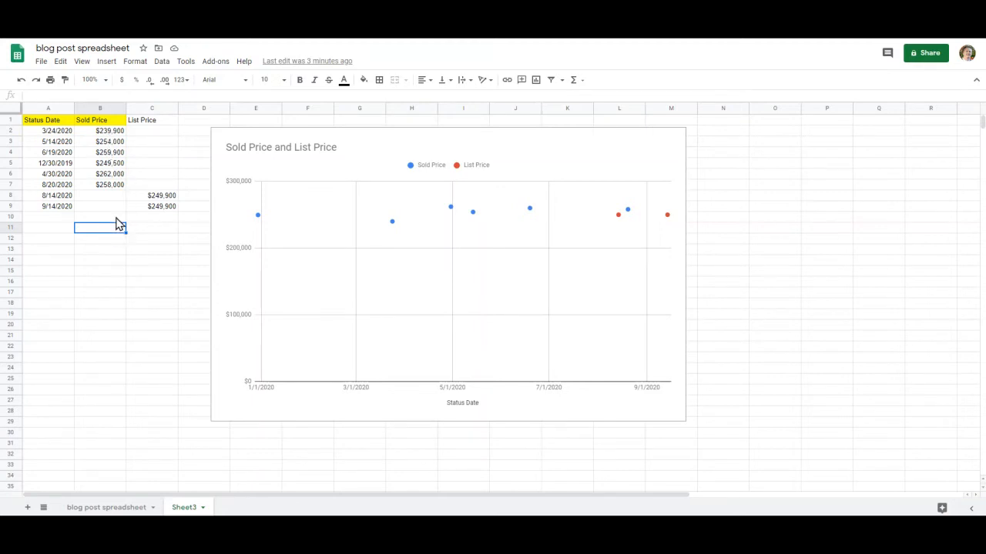
{"action": "type", "text": "="}
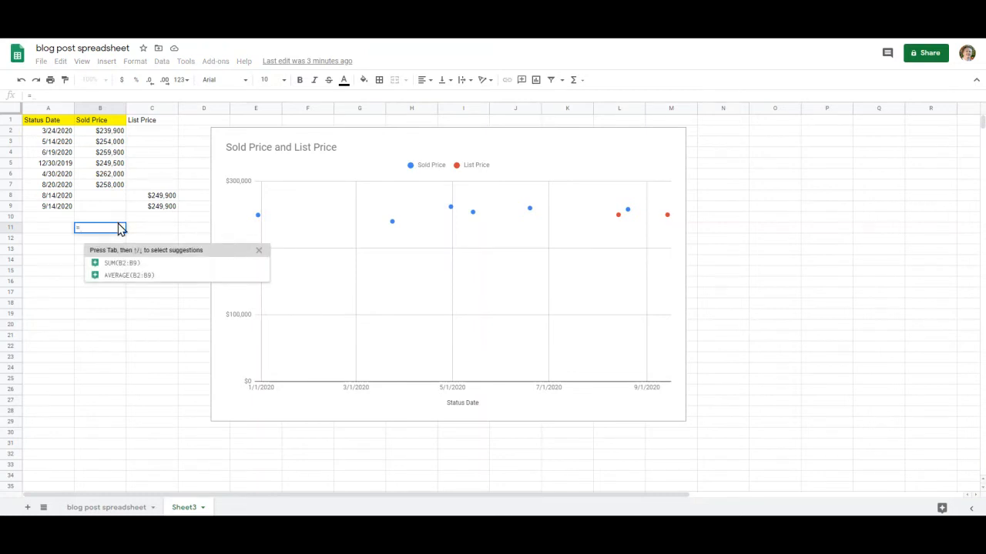
{"action": "left_click", "coordinate": [121, 285]}
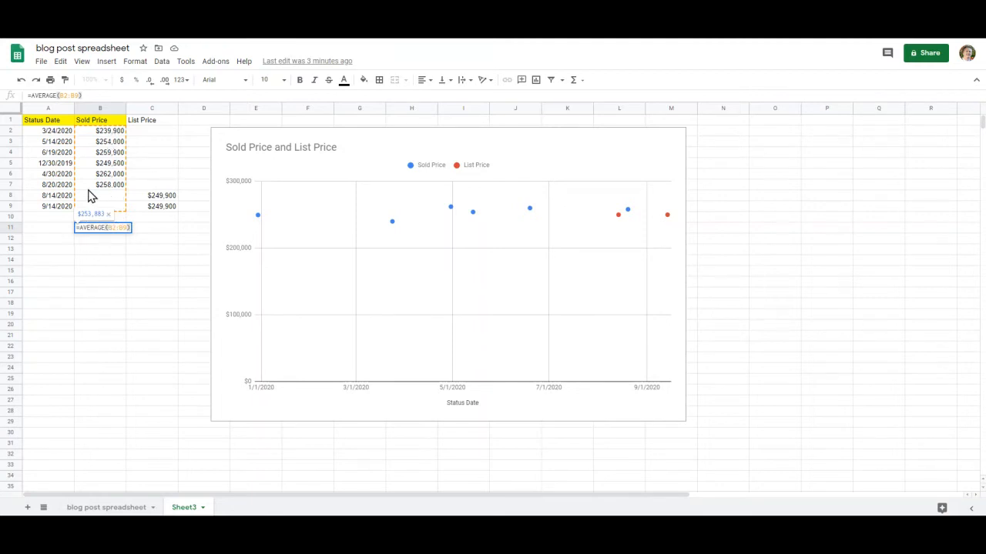
{"action": "key", "text": "Return"}
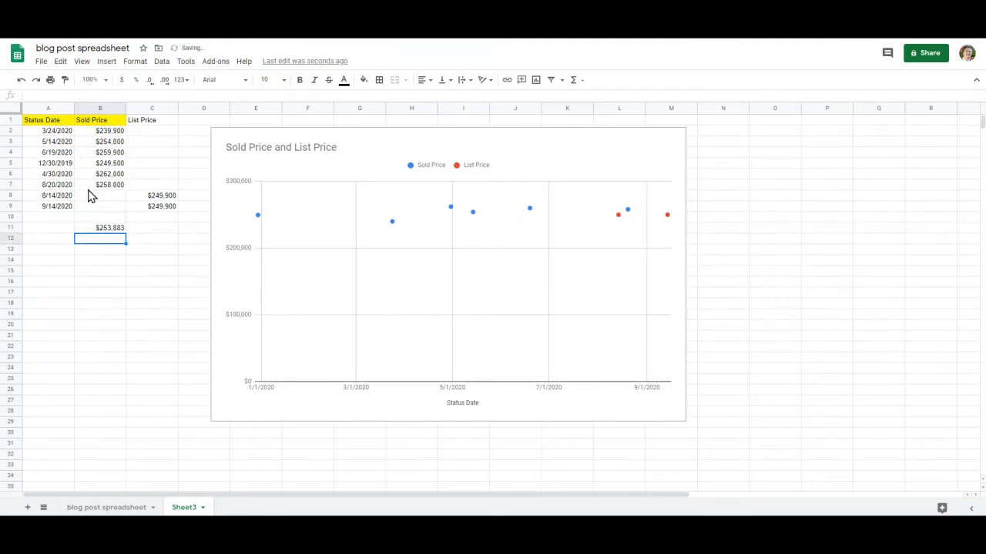
- Clear B11 and enter the suggested average formula for B2:B9 again
{"action": "left_click", "coordinate": [100, 233]}
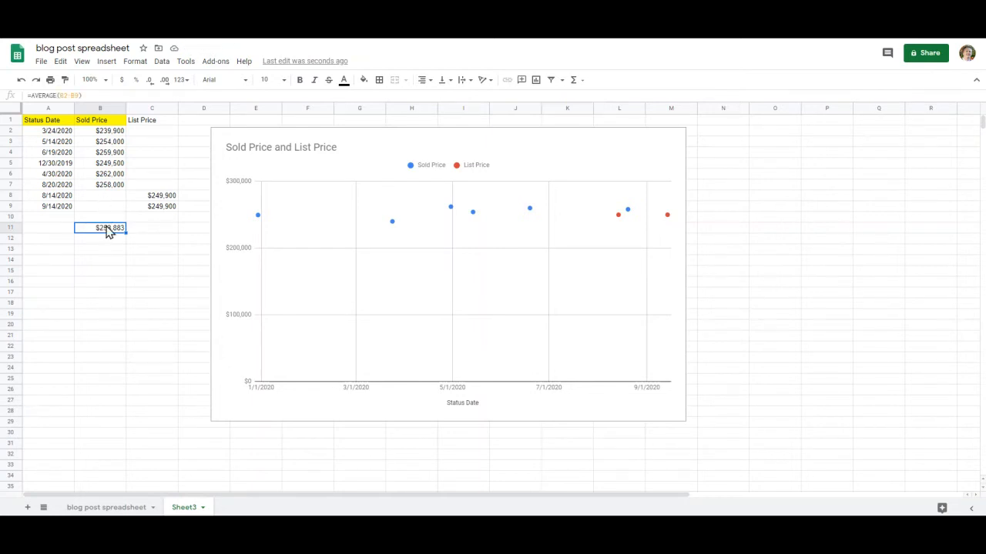
{"action": "key", "text": "Delete"}
{"action": "type", "text": "=AVERAGE(B2:B9"}
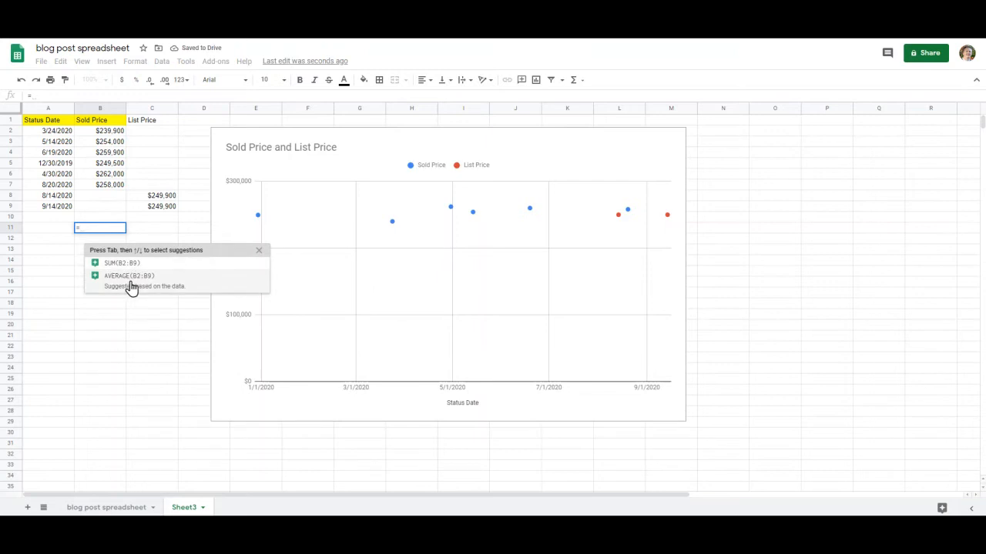
{"action": "left_click", "coordinate": [128, 277]}
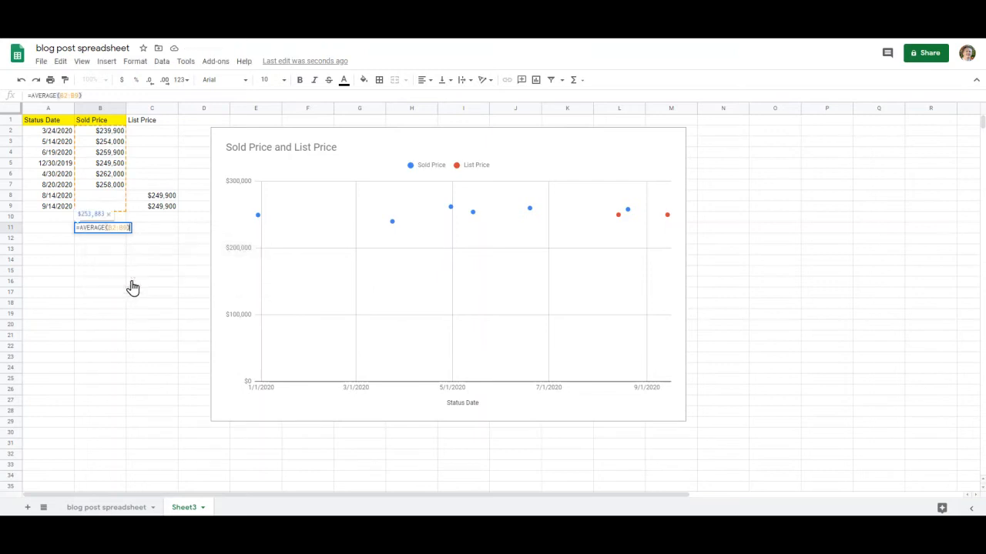
{"action": "left_click", "coordinate": [124, 209]}
{"action": "left_click", "coordinate": [108, 231]}
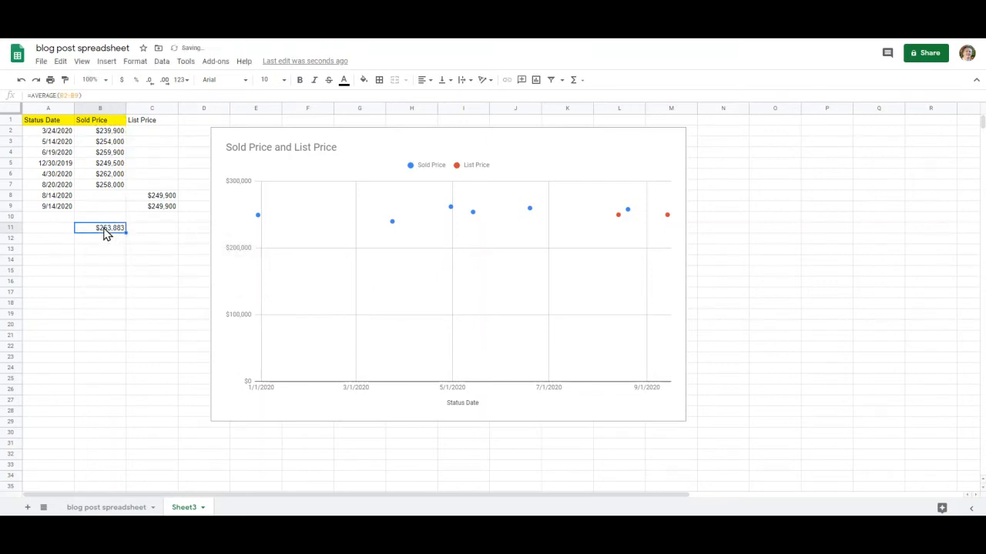
- Replace the average in B11 with the formula =SUM(B2:B7)
{"action": "key", "text": "Delete"}
{"action": "type", "text": "="}
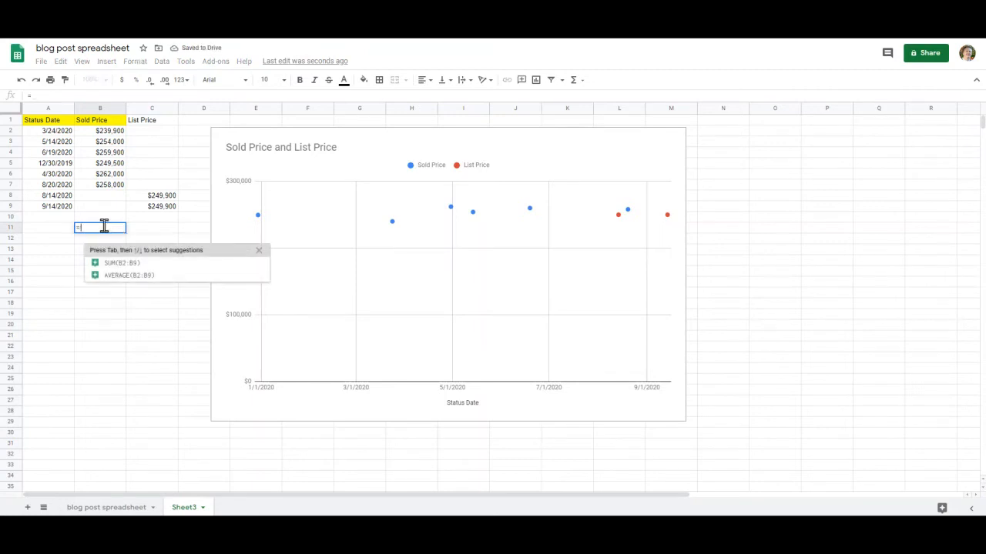
{"action": "left_click", "coordinate": [130, 277]}
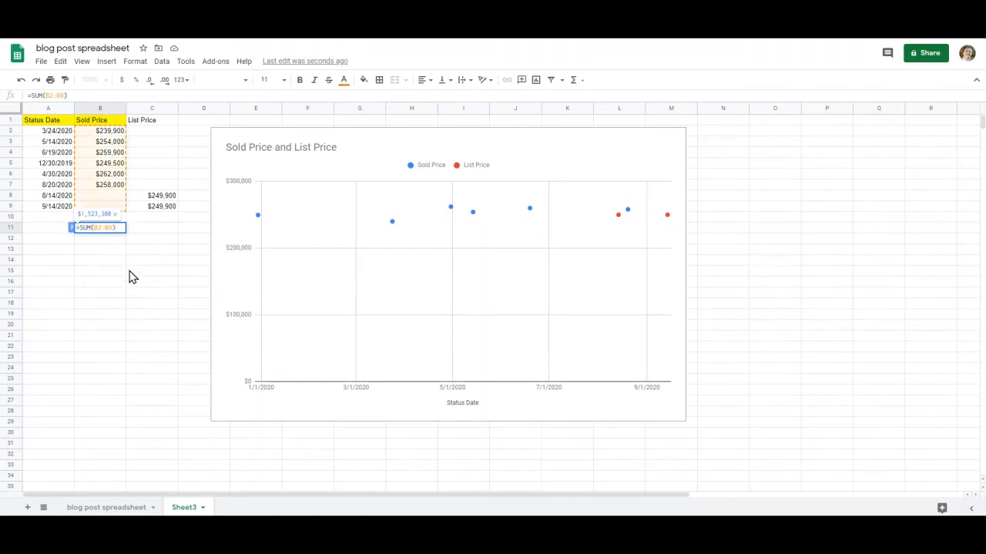
{"action": "key", "text": "BackSpace"}
{"action": "type", "text": "7"}
{"action": "key", "text": "Return"}
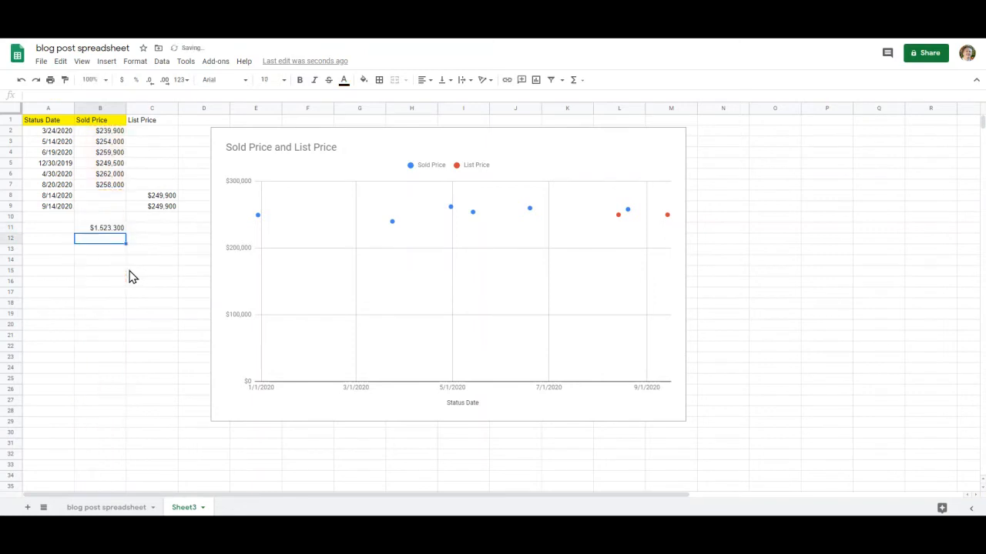
- Replace the sum in B11 with the formula =AVERAGE(B2:B7) so only the sold prices are averaged
{"action": "left_click", "coordinate": [114, 233]}
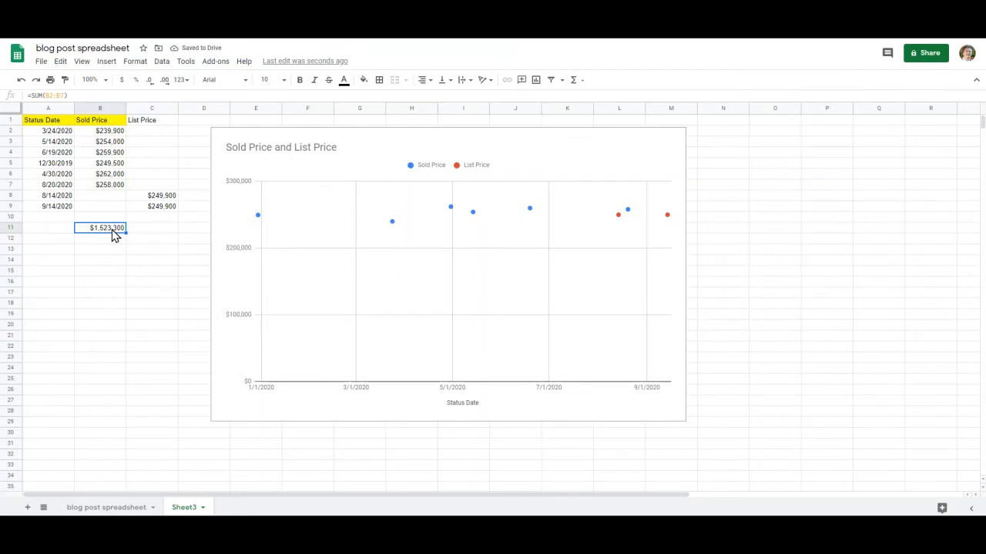
{"action": "key", "text": "Delete"}
{"action": "type", "text": "="}
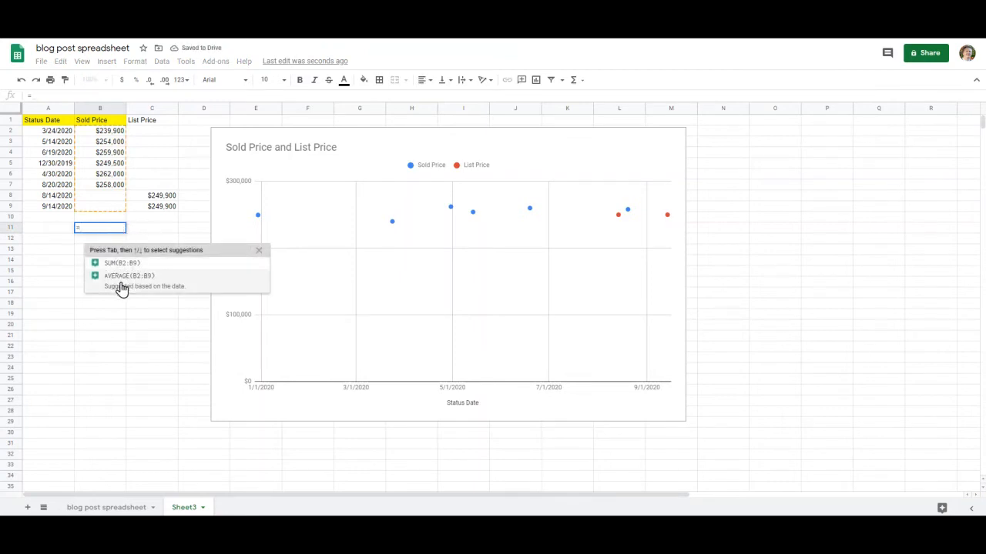
{"action": "left_click", "coordinate": [122, 286]}
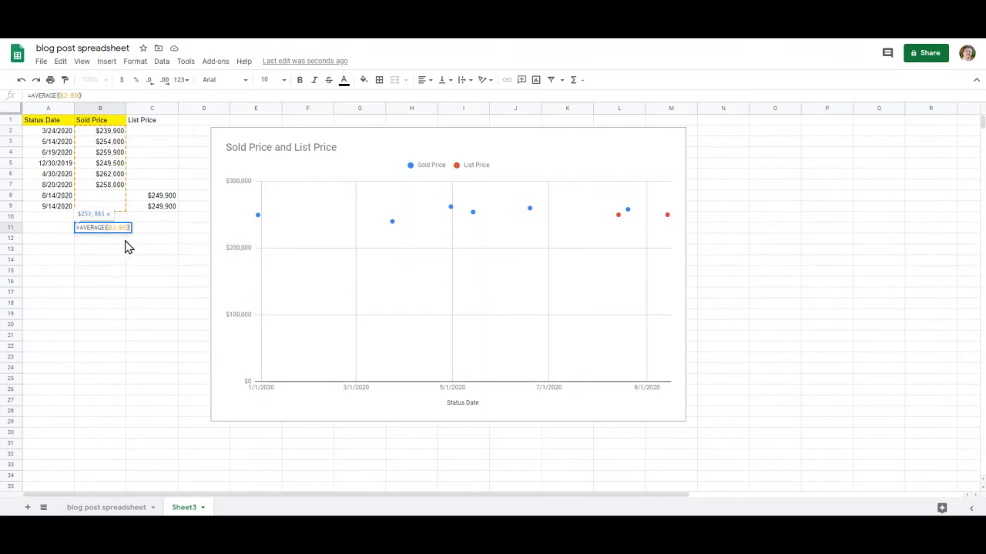
{"action": "key", "text": "BackSpace"}
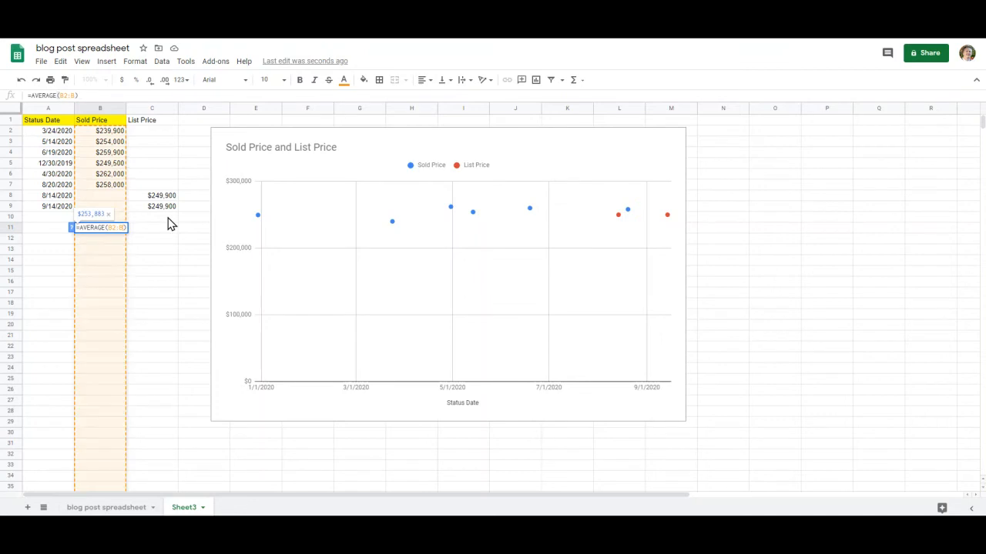
{"action": "type", "text": "7"}
{"action": "key", "text": "Return"}
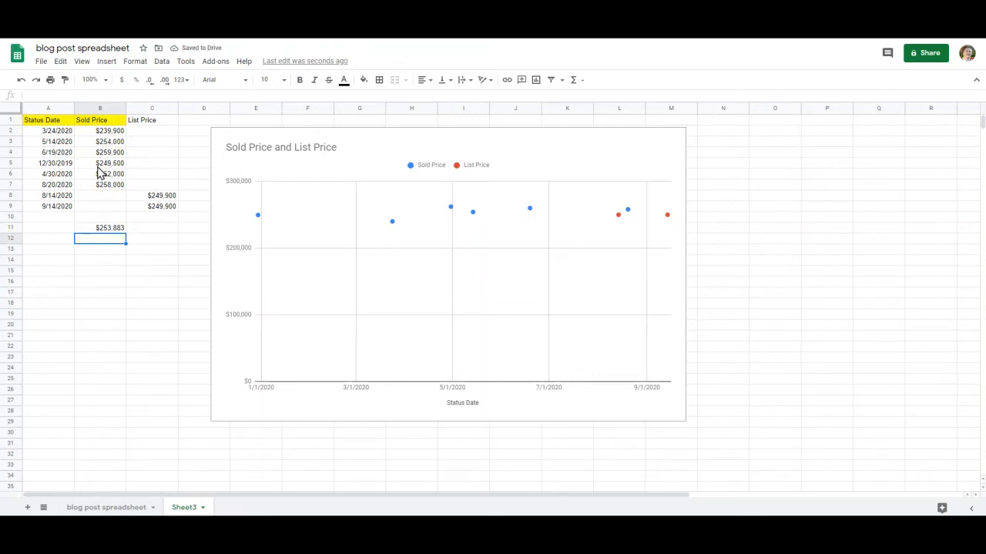
- Label cell A11 "Average" and cell A12 "Median"
{"action": "left_click", "coordinate": [67, 229]}
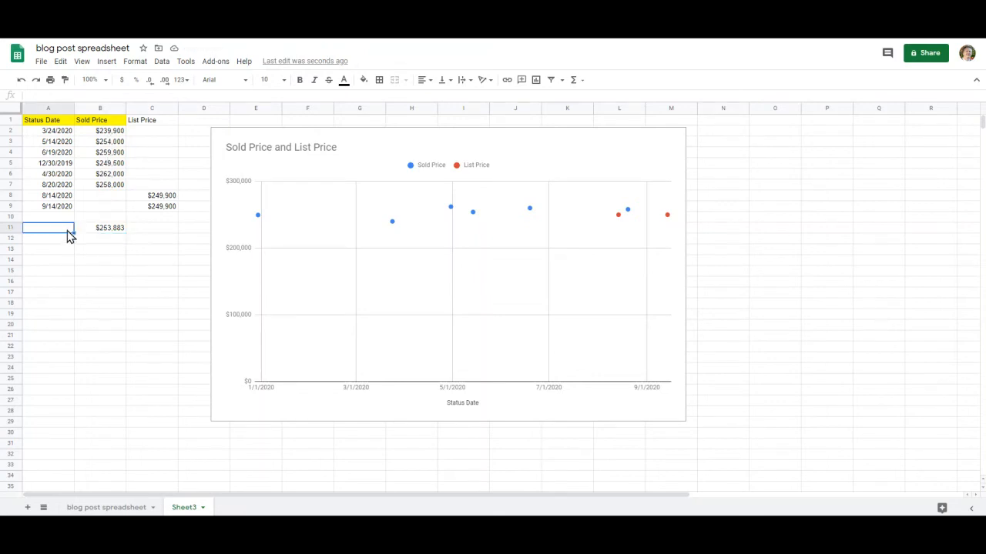
{"action": "type", "text": "Average"}
{"action": "key", "text": "Tab"}
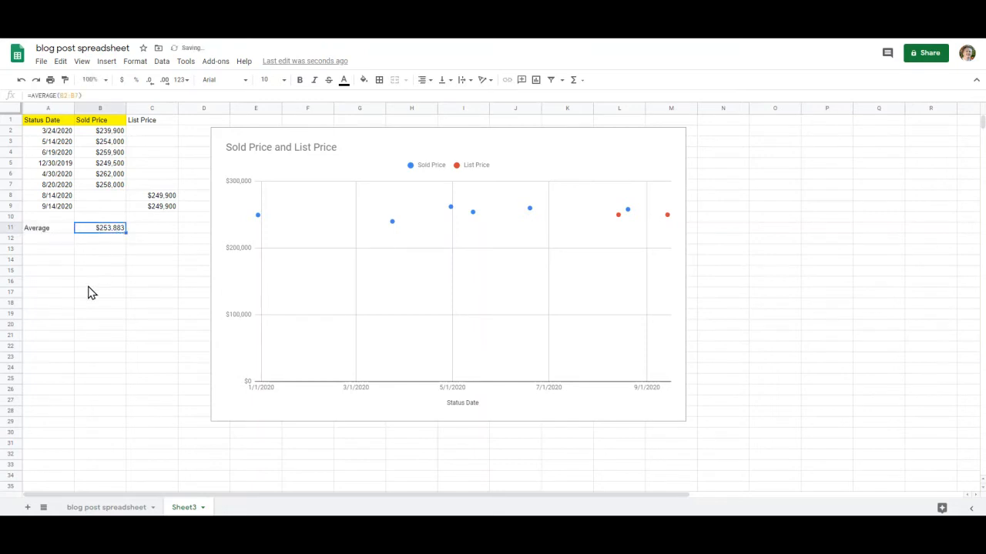
{"action": "left_click", "coordinate": [55, 242]}
{"action": "type", "text": "Median"}
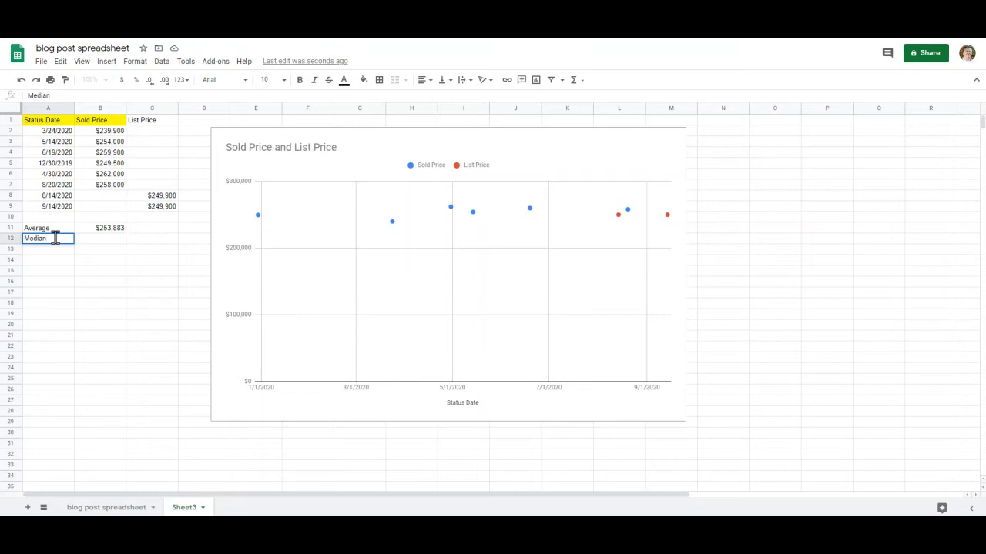
- Calculate the median sold price in B12 with the MEDIAN function over B2:B7
{"action": "left_click", "coordinate": [101, 240]}
{"action": "type", "text": "="}
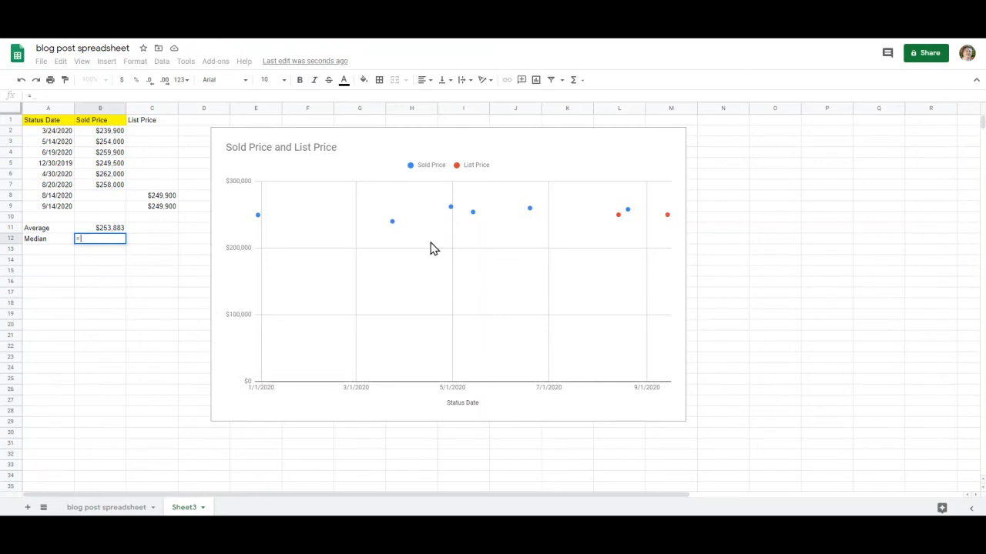
{"action": "type", "text": "Med"}
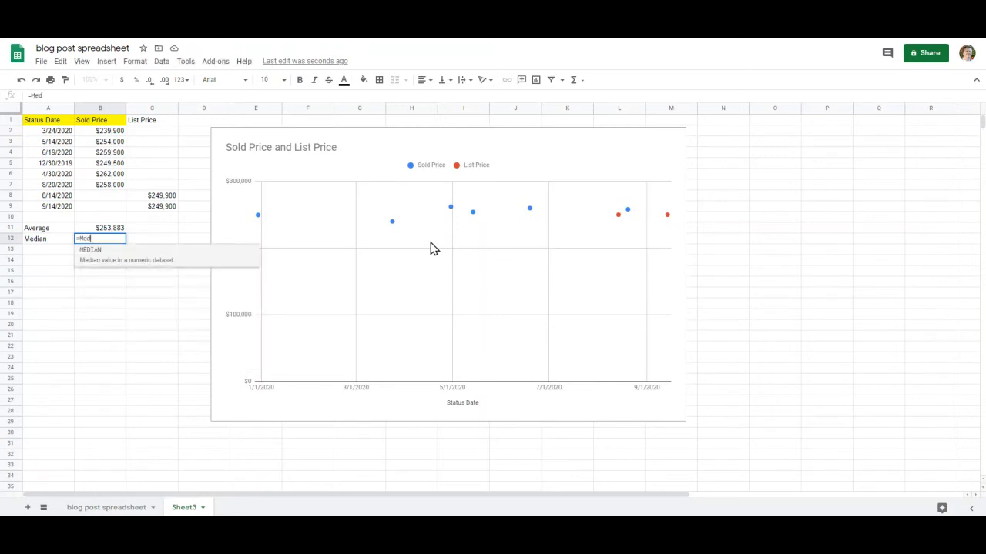
{"action": "left_click", "coordinate": [99, 259]}
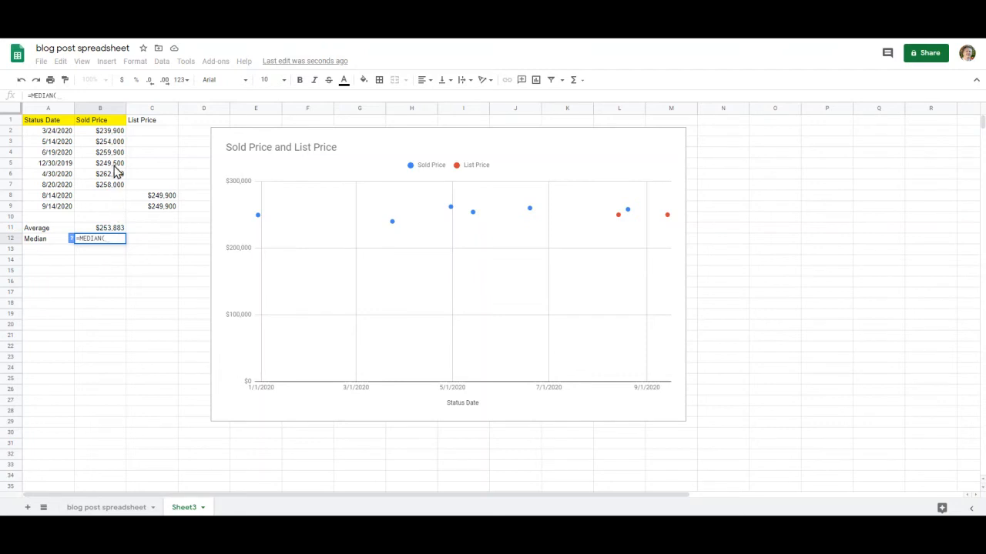
{"action": "left_click_drag", "start_coordinate": [110, 132], "coordinate": [116, 189]}
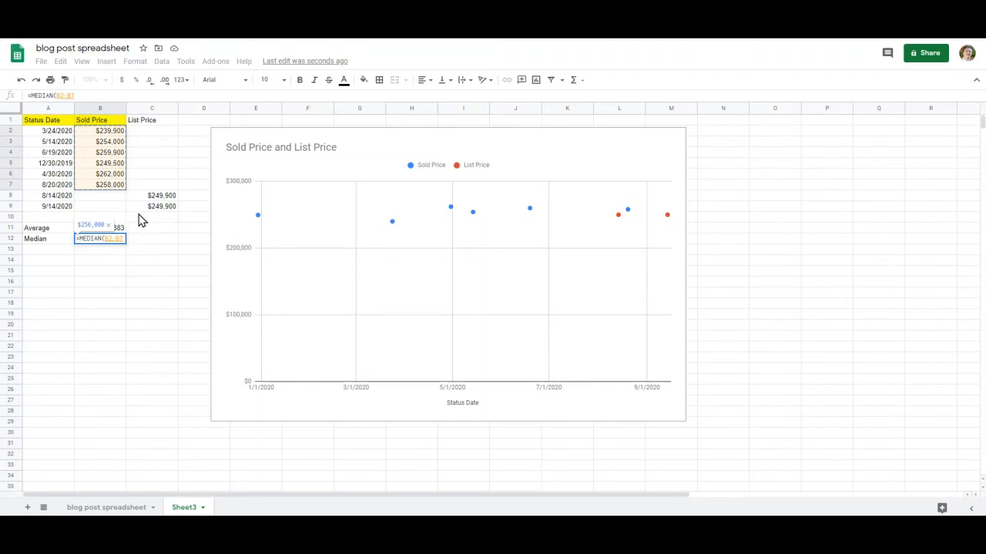
{"action": "key", "text": "Return"}
{"action": "left_click", "coordinate": [98, 242]}
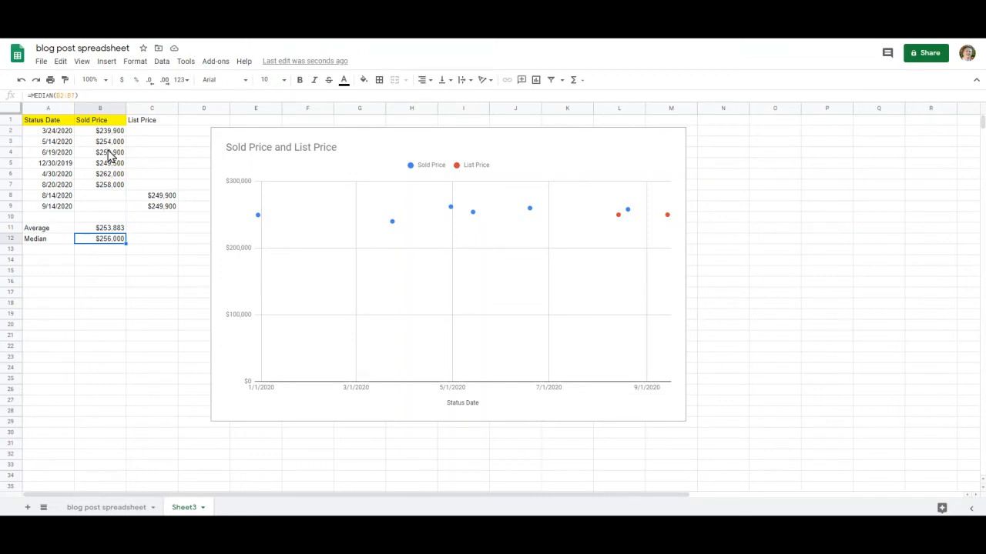
{"action": "left_click", "coordinate": [115, 261]}
{"action": "left_click", "coordinate": [114, 240]}
- Add a linear trendline to all series of the price chart and remove it from the List Price series
{"action": "left_click", "coordinate": [475, 220]}
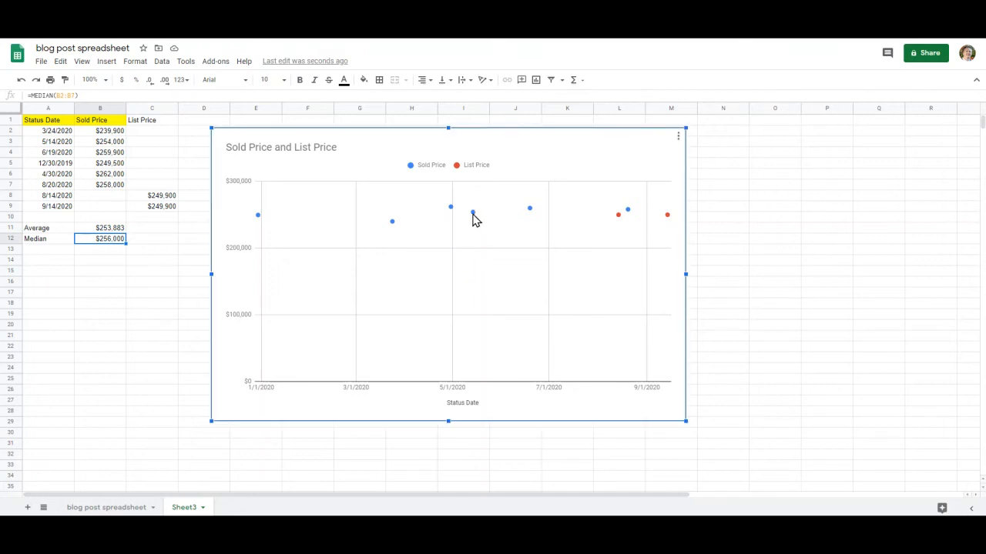
{"action": "right_click", "coordinate": [473, 215]}
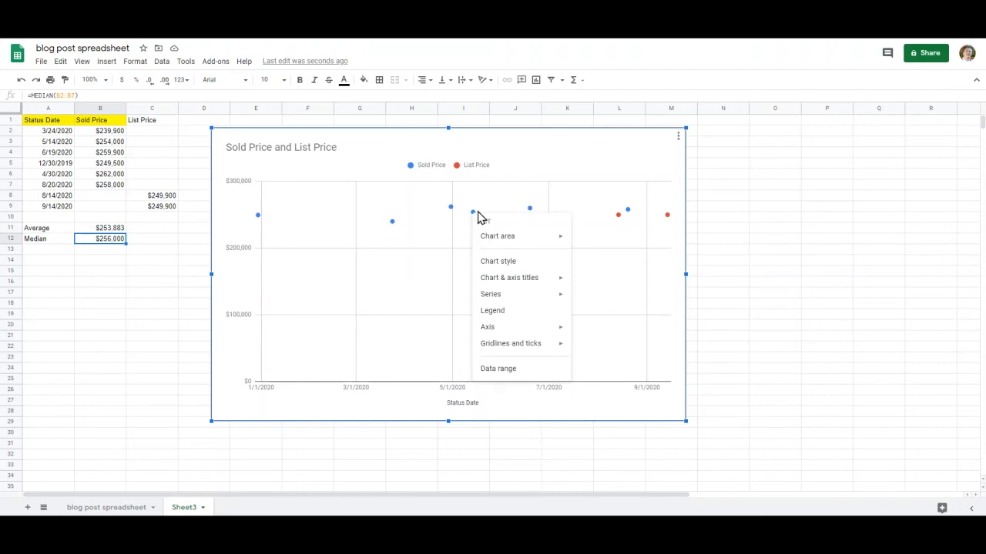
{"action": "left_click", "coordinate": [498, 261]}
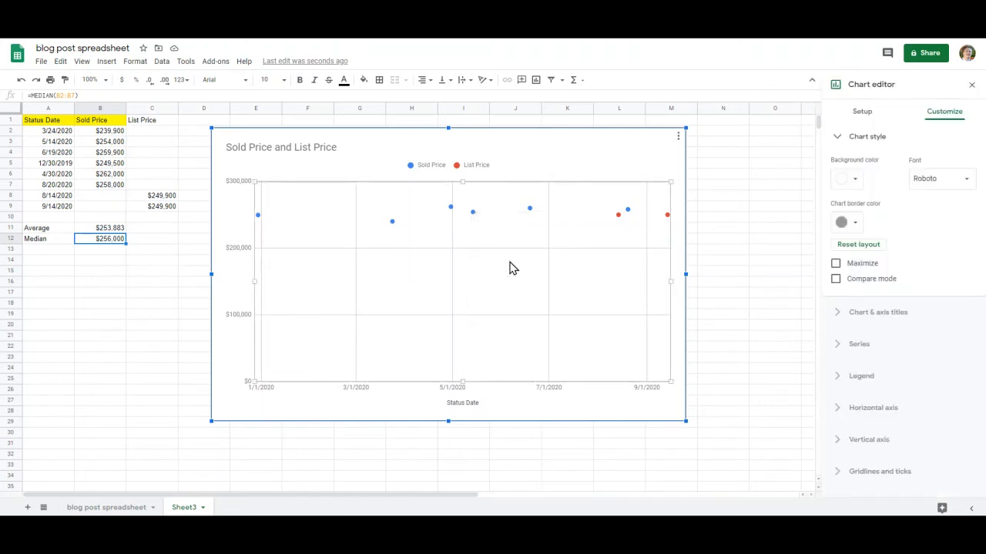
{"action": "left_click", "coordinate": [867, 345]}
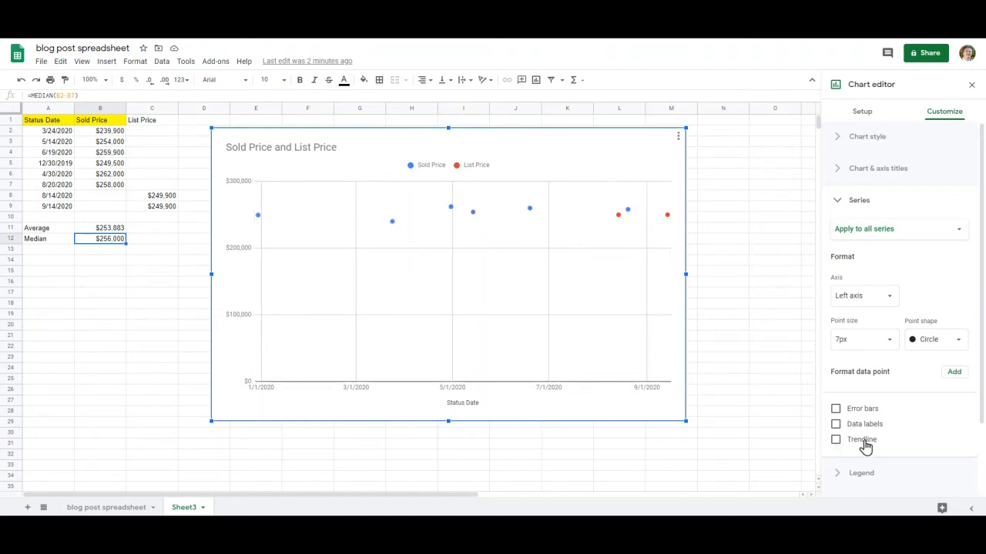
{"action": "left_click", "coordinate": [836, 441]}
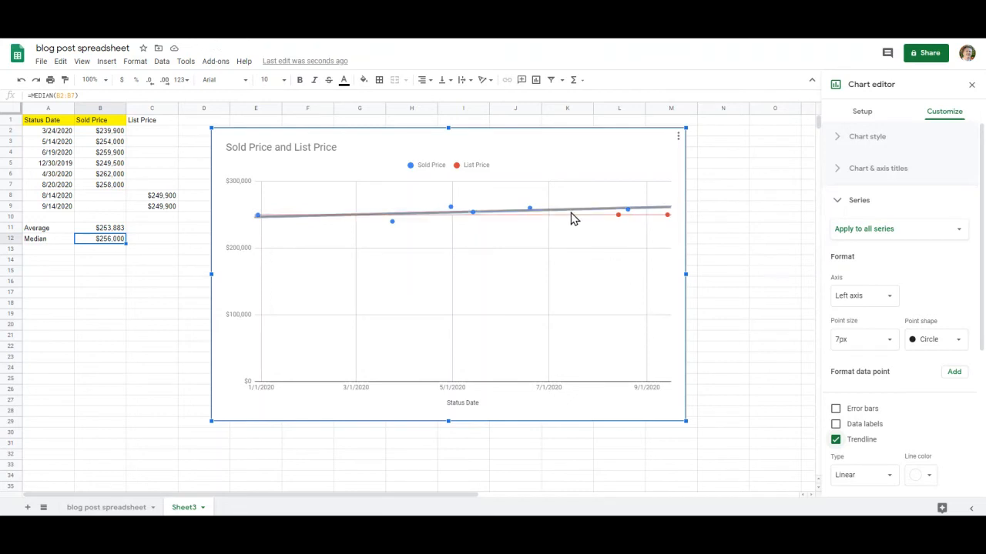
{"action": "left_click", "coordinate": [620, 218]}
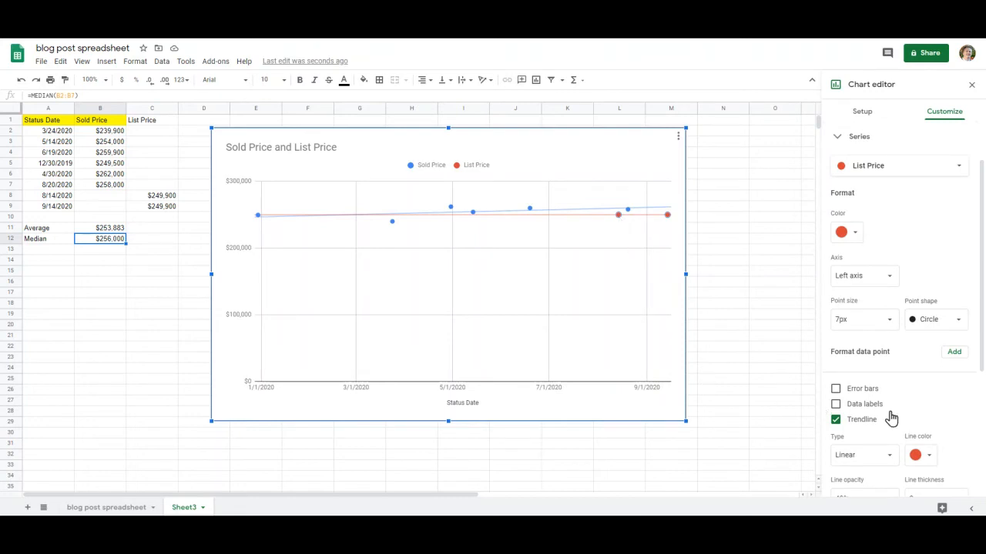
{"action": "left_click", "coordinate": [836, 422]}
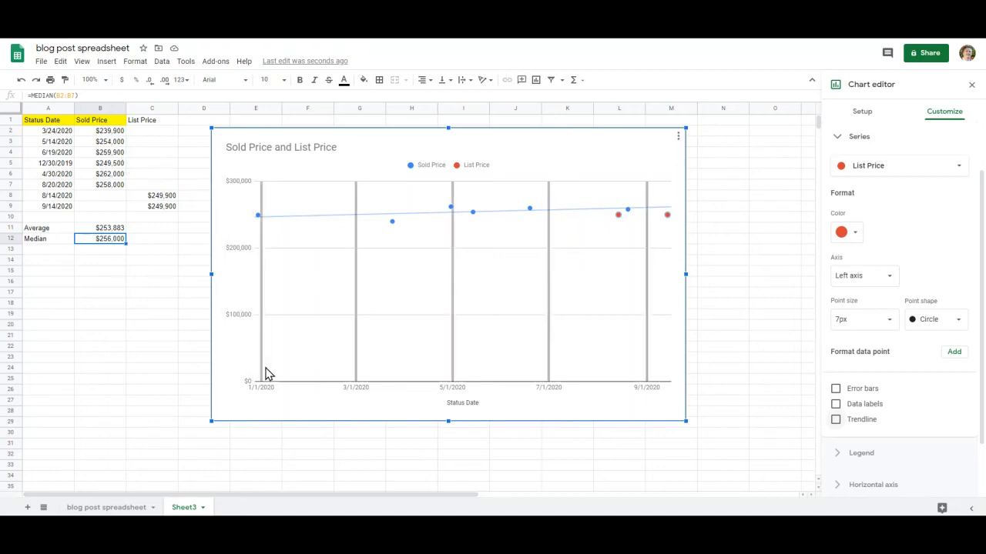
- On the blog post spreadsheet sheet, reset the Living Area filter to include all values
{"action": "left_click", "coordinate": [126, 508]}
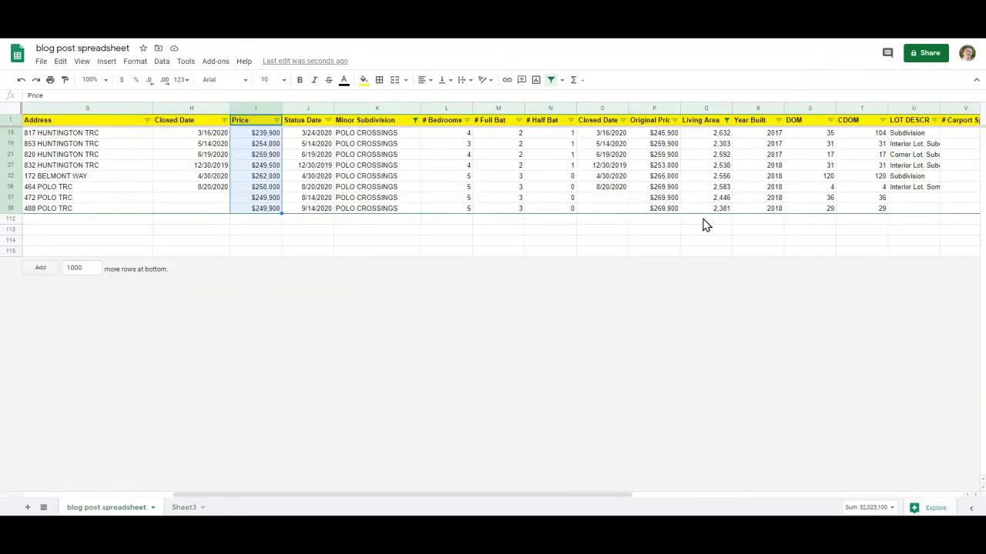
{"action": "left_click_drag", "start_coordinate": [581, 500], "coordinate": [664, 500]}
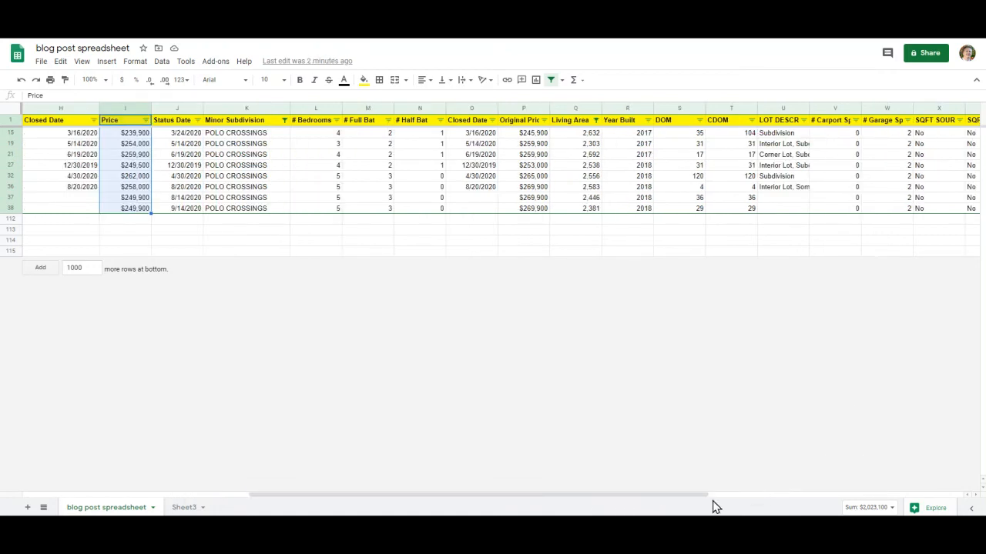
{"action": "left_click_drag", "start_coordinate": [709, 501], "coordinate": [781, 495]}
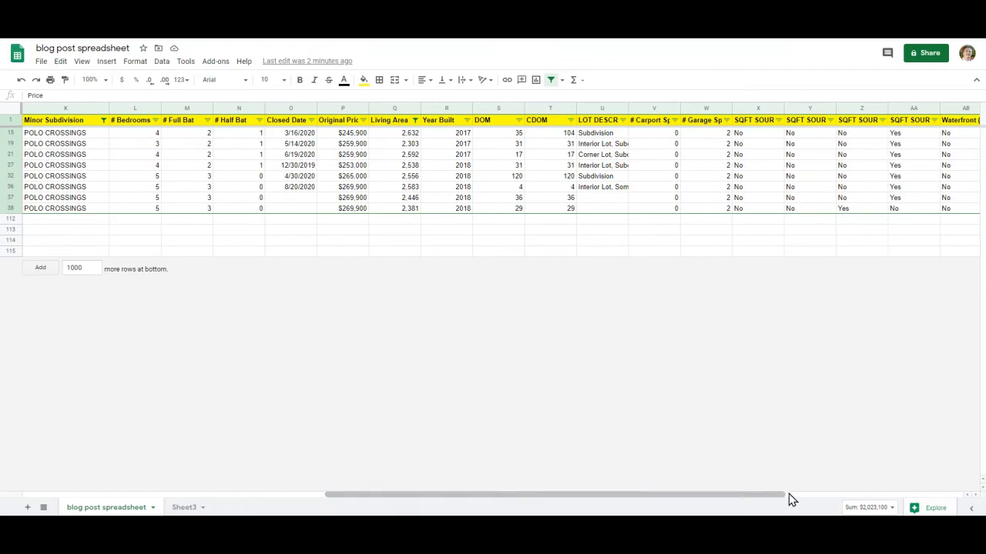
{"action": "left_click", "coordinate": [387, 137]}
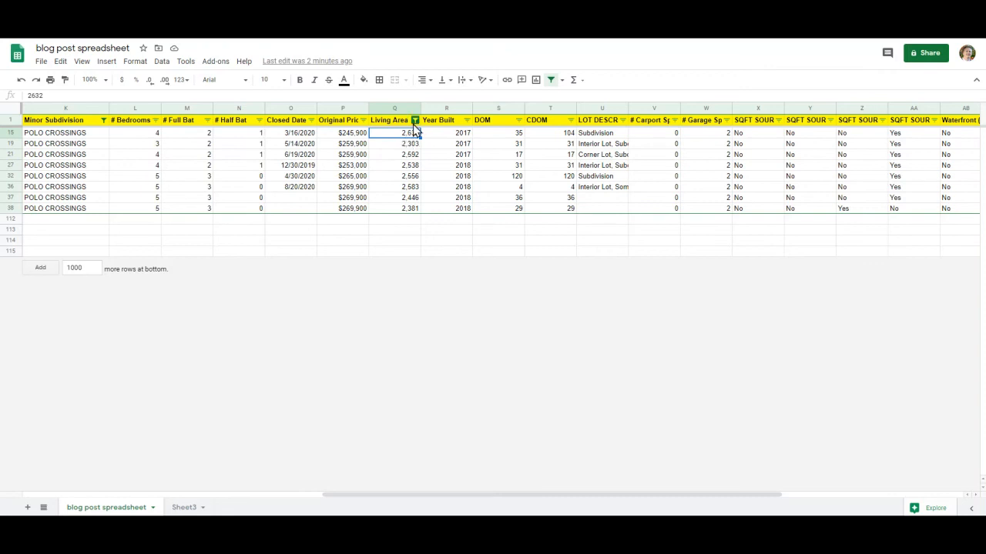
{"action": "left_click", "coordinate": [415, 121]}
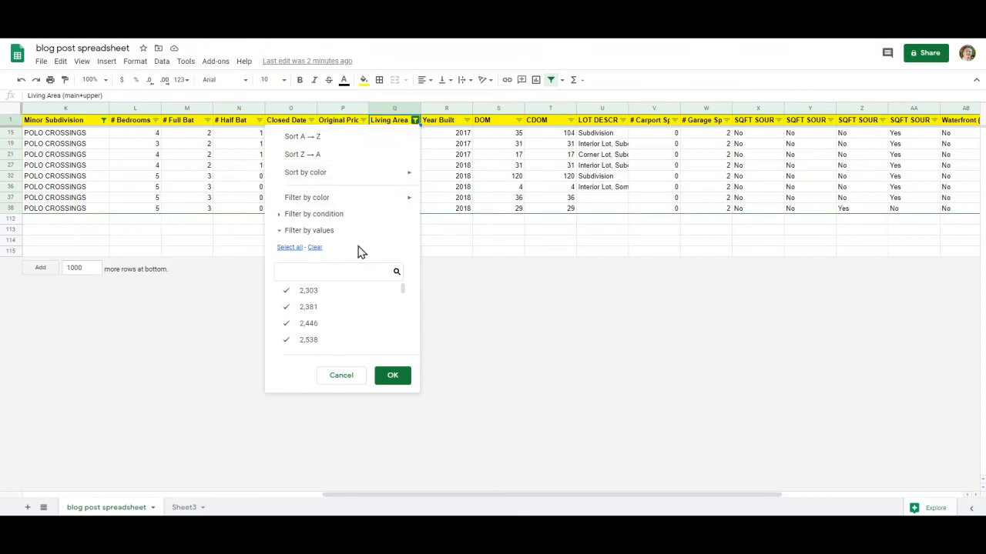
{"action": "left_click", "coordinate": [315, 247]}
{"action": "left_click", "coordinate": [289, 253]}
{"action": "left_click", "coordinate": [395, 379]}
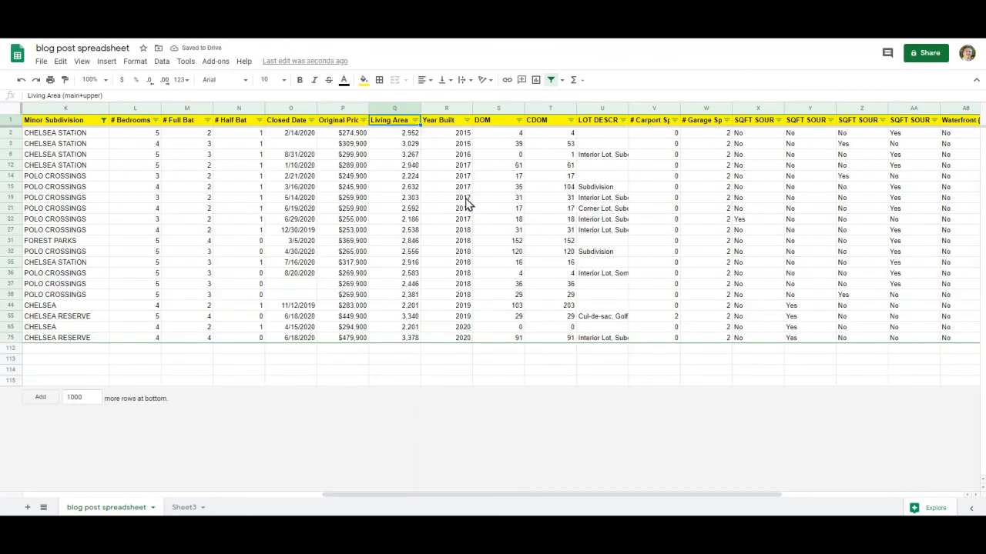
{"action": "left_click", "coordinate": [409, 338]}
{"action": "left_click", "coordinate": [397, 136]}
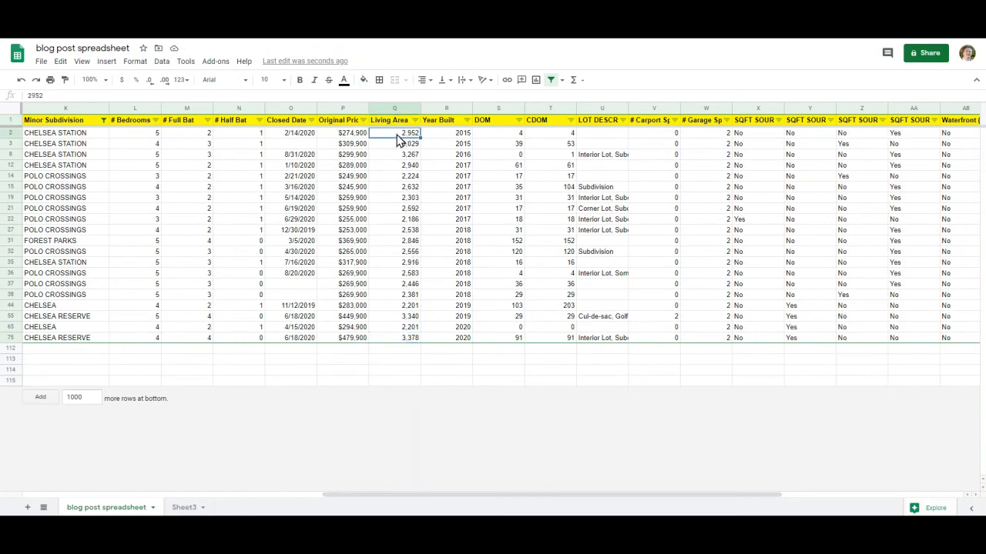
{"action": "right_click", "coordinate": [398, 138]}
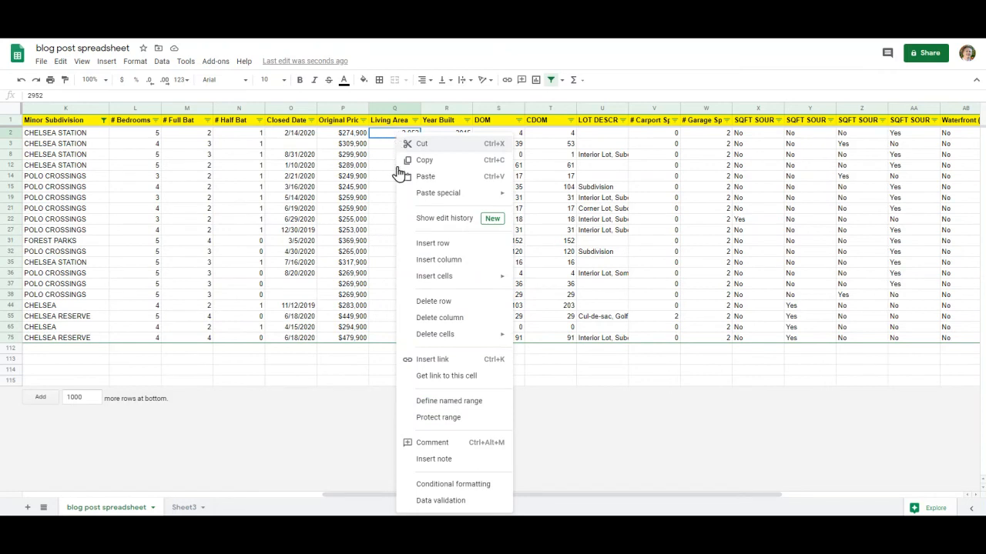
{"action": "left_click", "coordinate": [394, 145]}
{"action": "left_click", "coordinate": [392, 135]}
{"action": "right_click", "coordinate": [394, 139]}
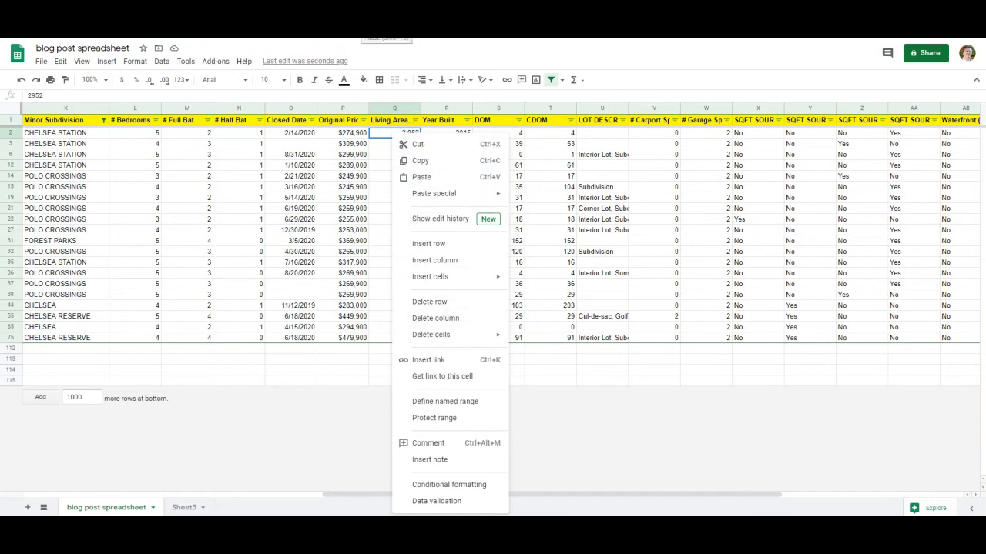
{"action": "left_click", "coordinate": [409, 154]}
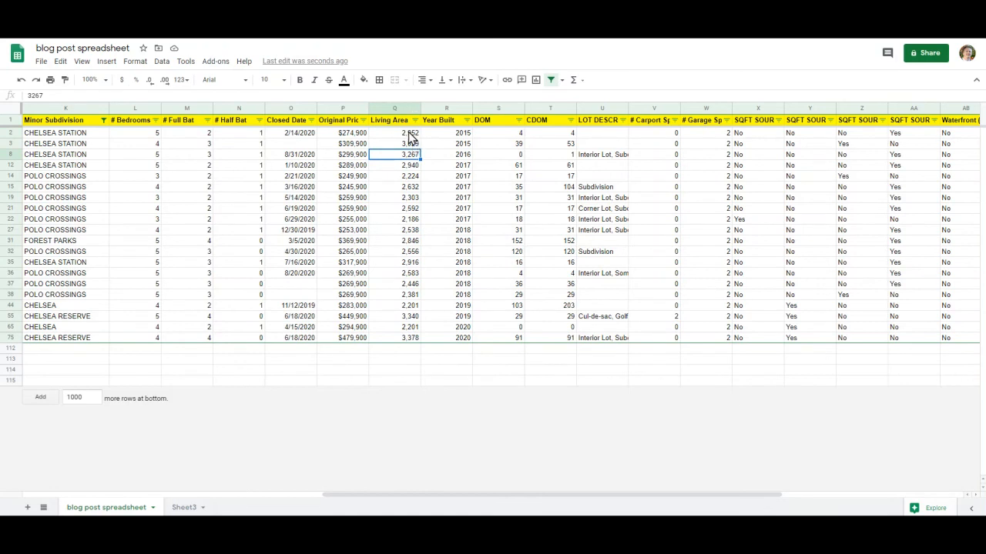
{"action": "left_click", "coordinate": [402, 125]}
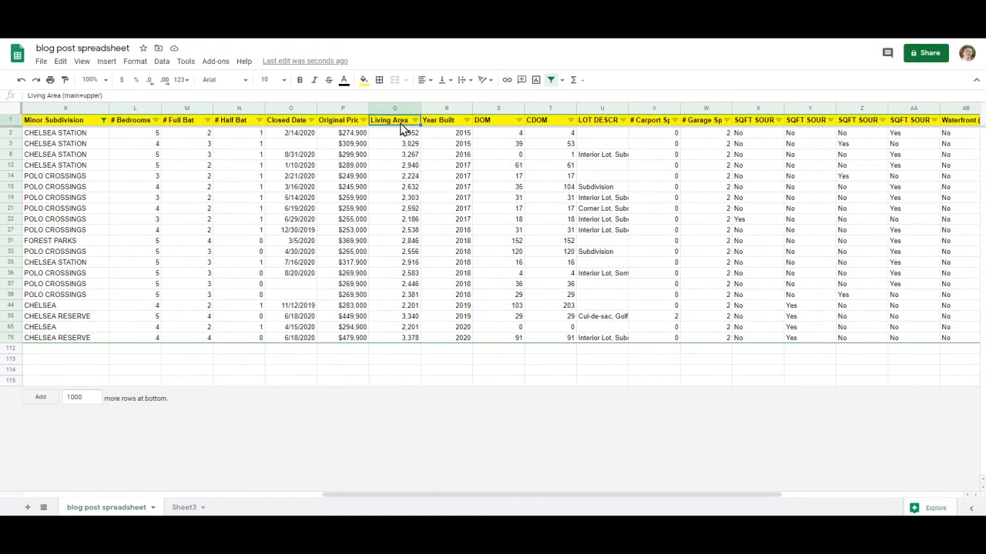
- Sort the listings sheet by the Living Area column (Q) from A to Z and check its smallest and largest visible values
{"action": "left_click", "coordinate": [396, 108]}
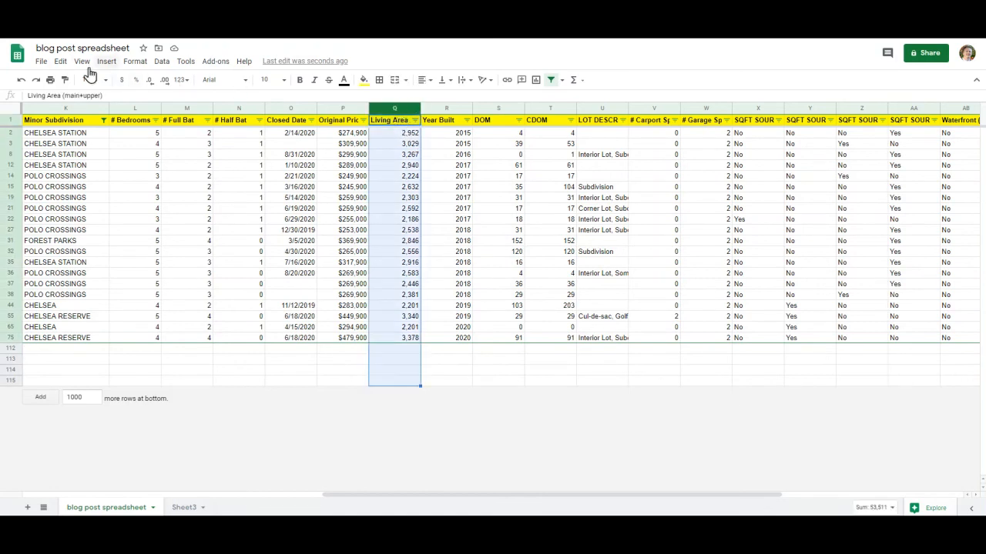
{"action": "left_click", "coordinate": [161, 62]}
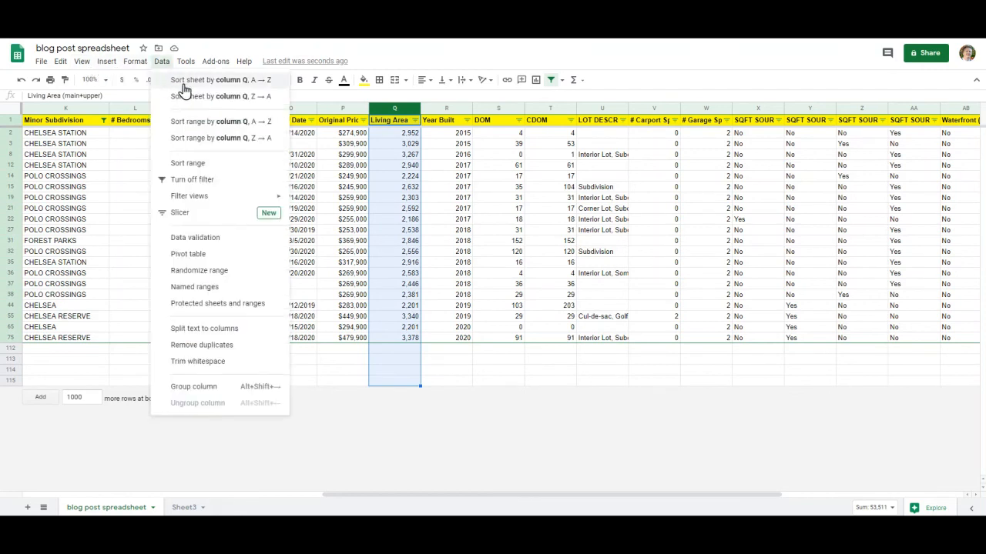
{"action": "left_click", "coordinate": [258, 80]}
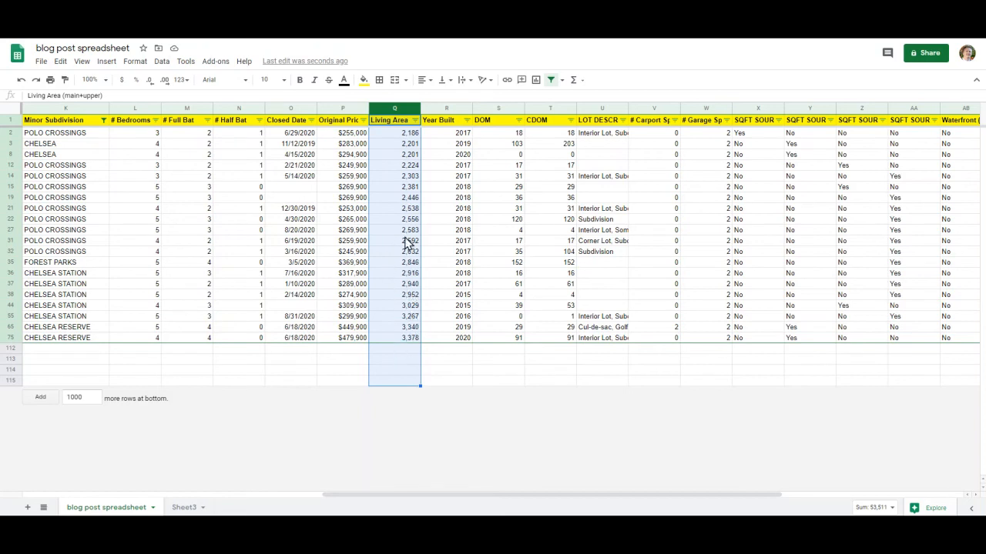
{"action": "left_click", "coordinate": [402, 135]}
{"action": "left_click", "coordinate": [394, 339]}
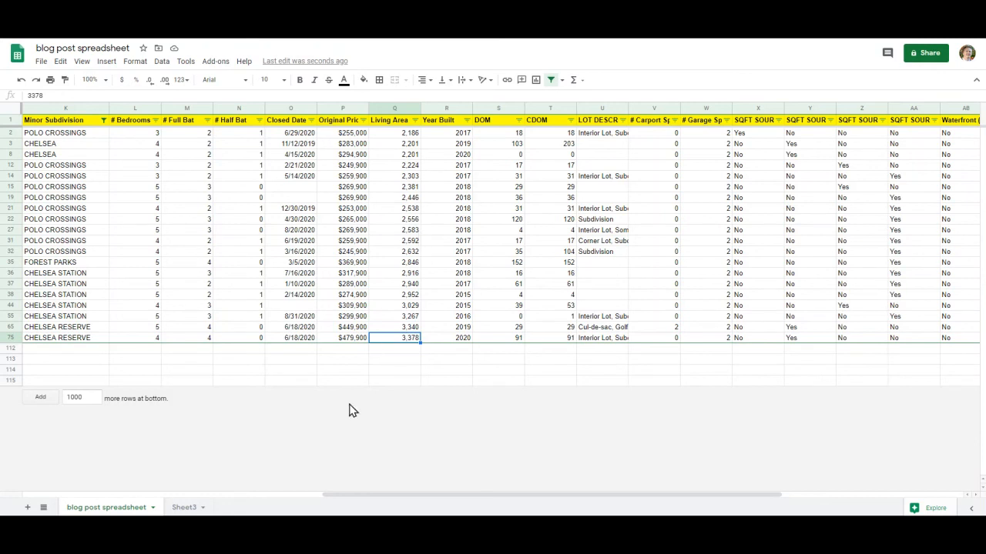
- Return to Sheet3 and select the first list price in C8
{"action": "left_click", "coordinate": [182, 508]}
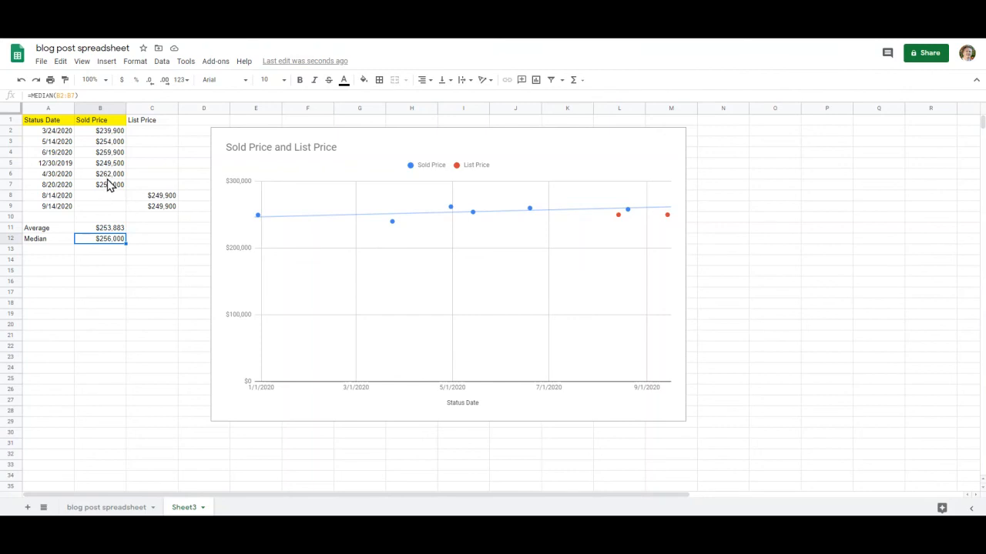
{"action": "left_click", "coordinate": [157, 202]}
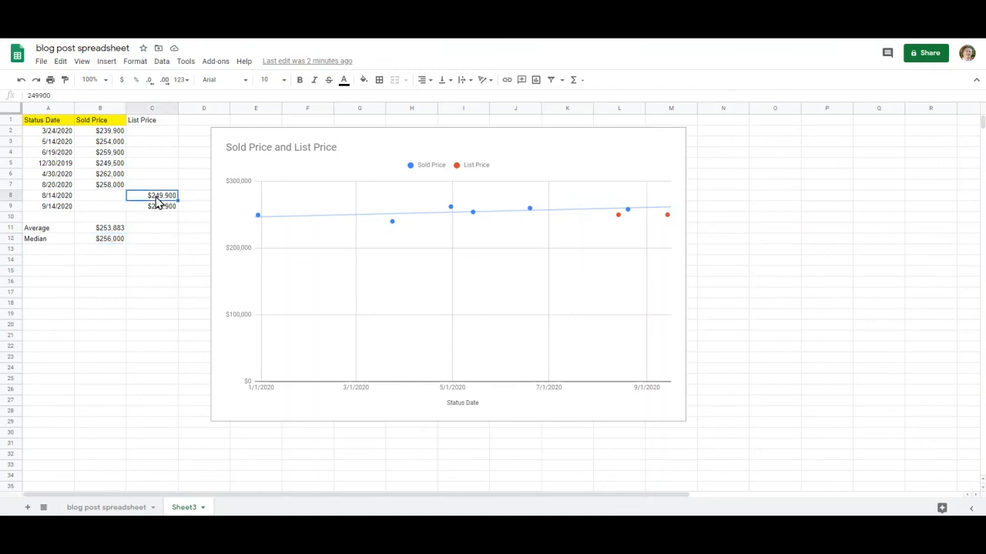